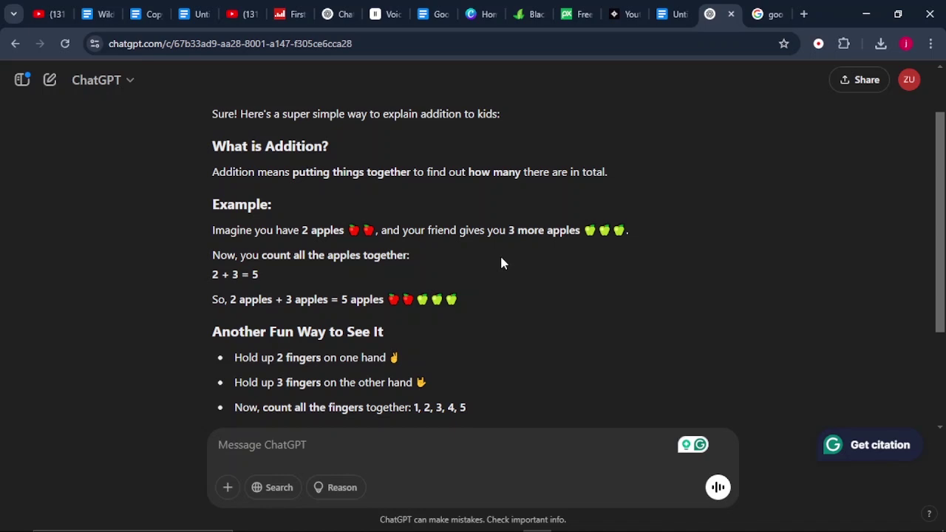
Read the definition of addition and the apple example in the ChatGPT reply
left_click_drag(202, 173, 630, 178)
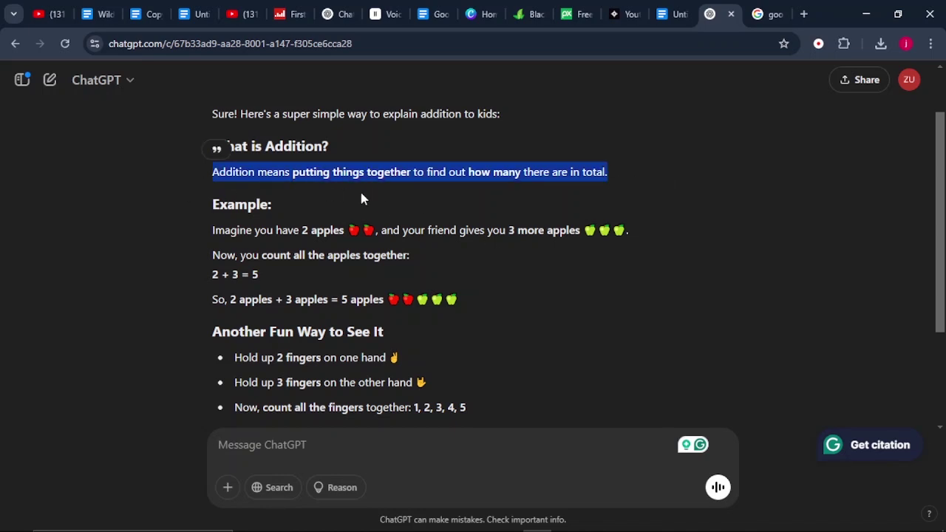
left_click_drag(213, 206, 380, 232)
left_click(353, 232)
left_click_drag(588, 233, 636, 241)
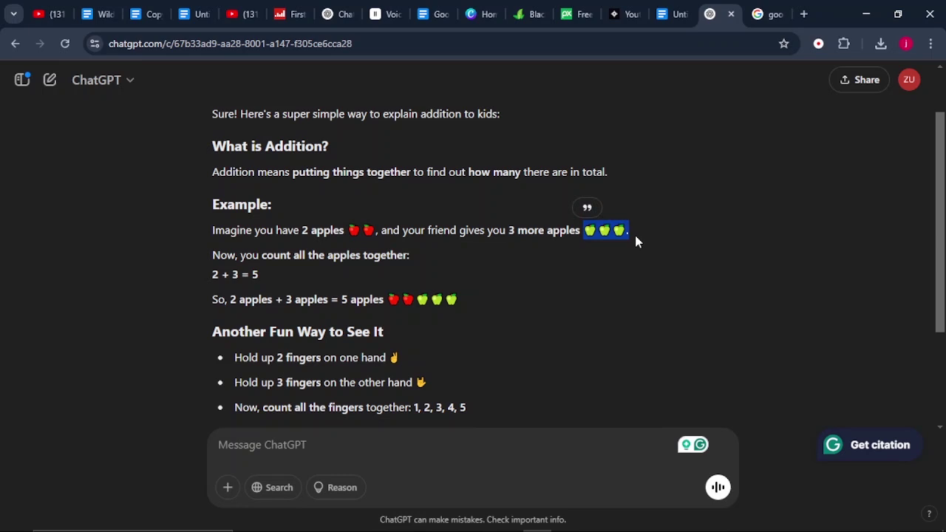
left_click(636, 237)
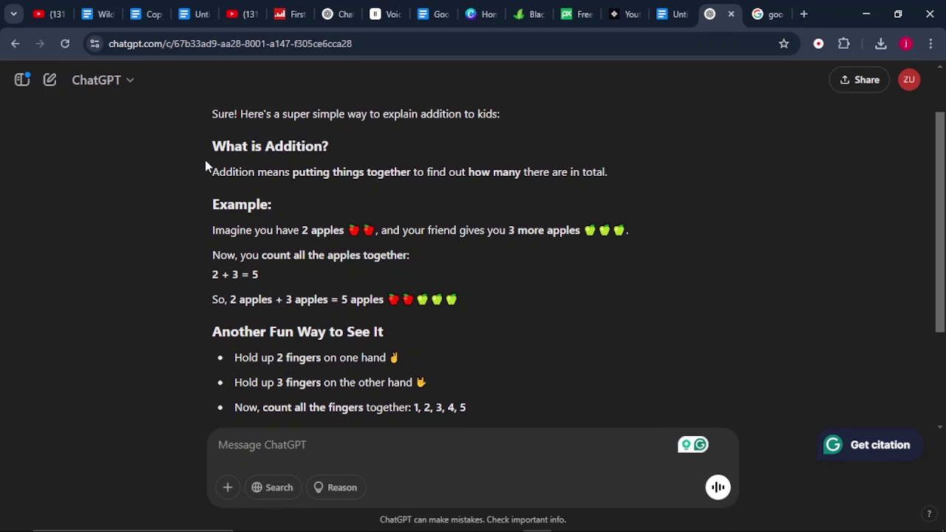
Copy the reply's explanation from "What is Addition?" through the finger-counting example and paste it into the blank Google Docs document
left_click_drag(205, 148, 351, 439)
key("ctrl+c")
key("ctrl+Tab")
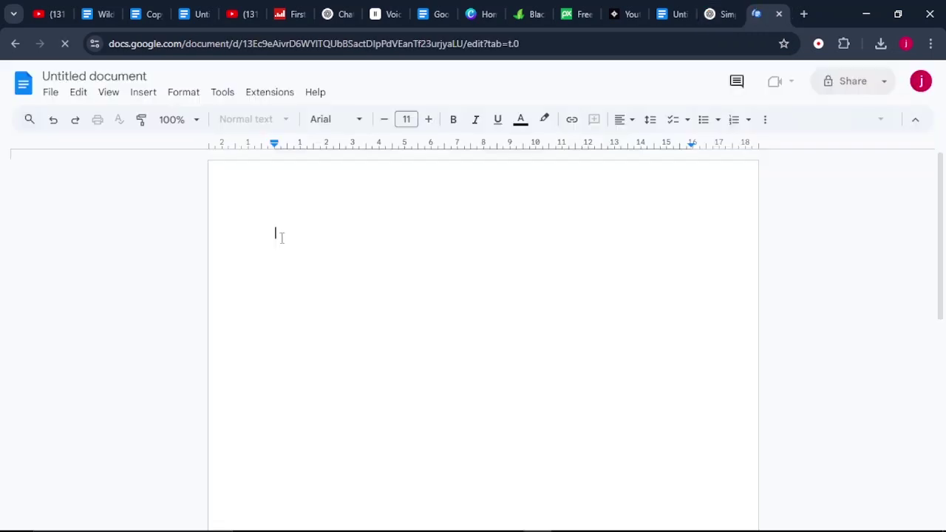
right_click(281, 236)
left_click(319, 297)
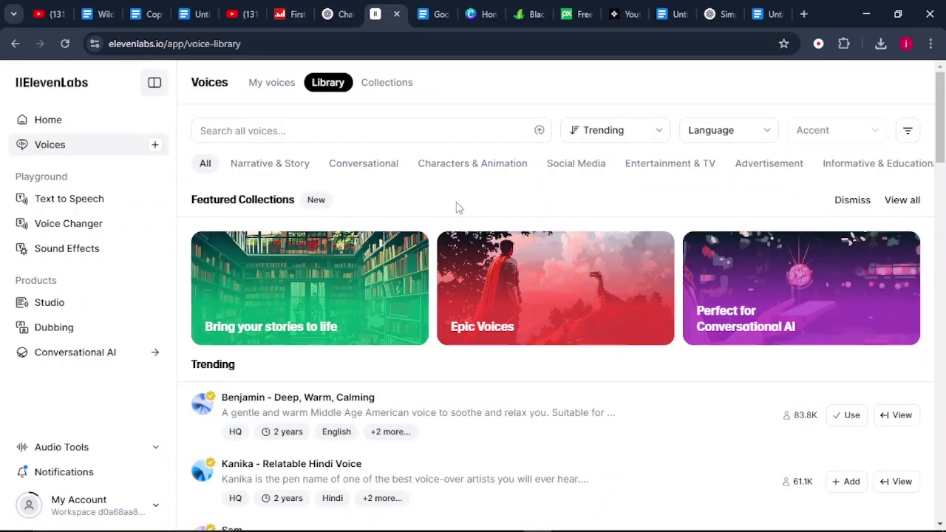
Paste the edited script from "Hello kids!" to "You just did addition!" into ElevenLabs Text to Speech and open the voice selection
left_click(77, 203)
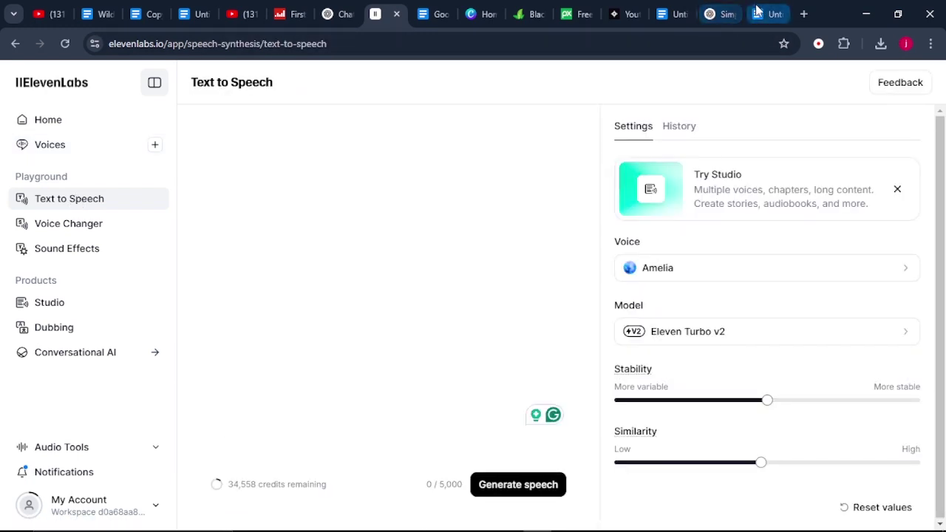
left_click(761, 14)
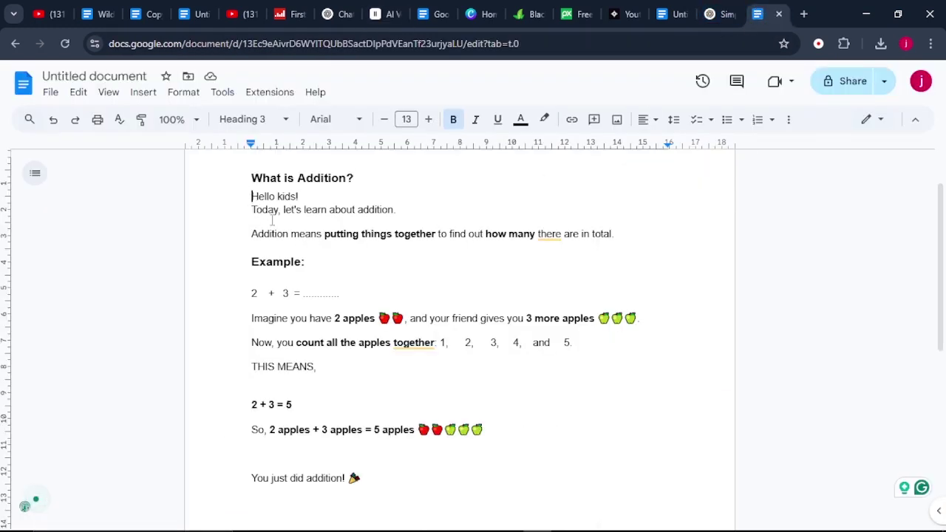
left_click_drag(251, 197, 385, 467)
left_click(375, 14)
right_click(243, 165)
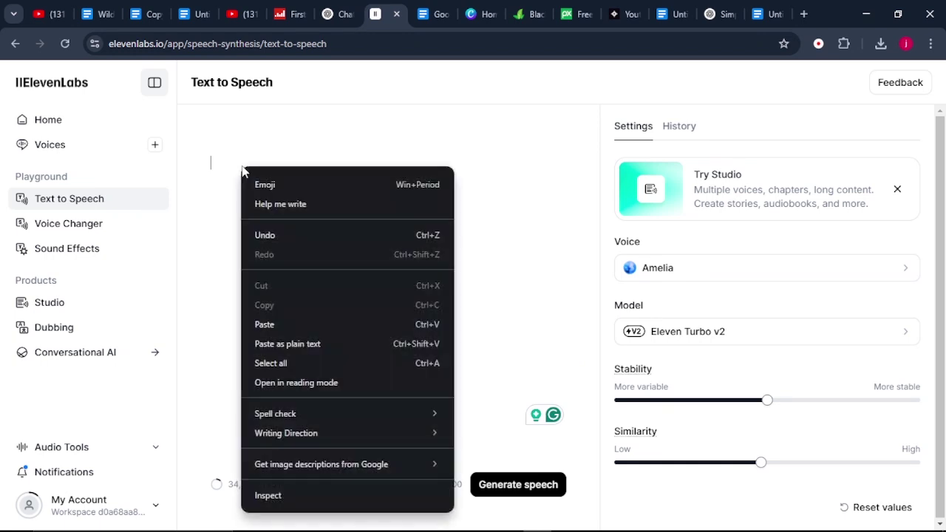
left_click(263, 323)
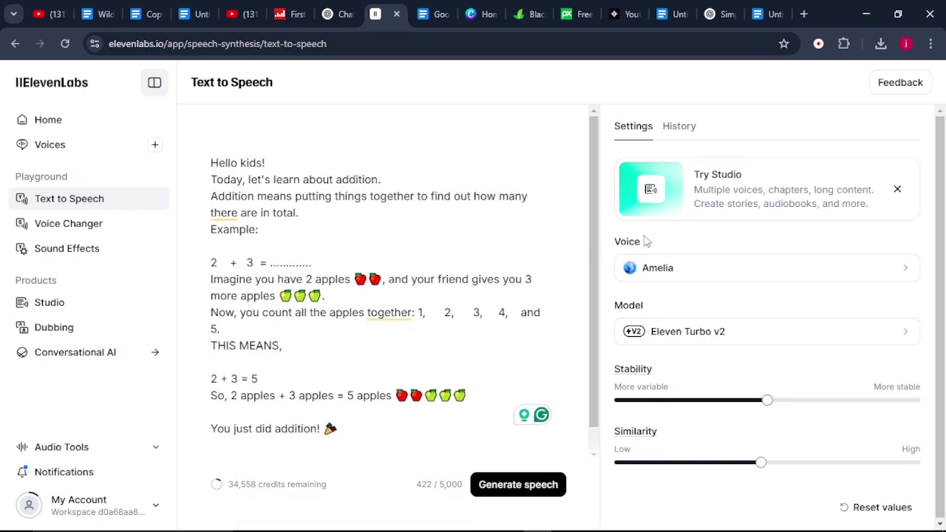
left_click(697, 267)
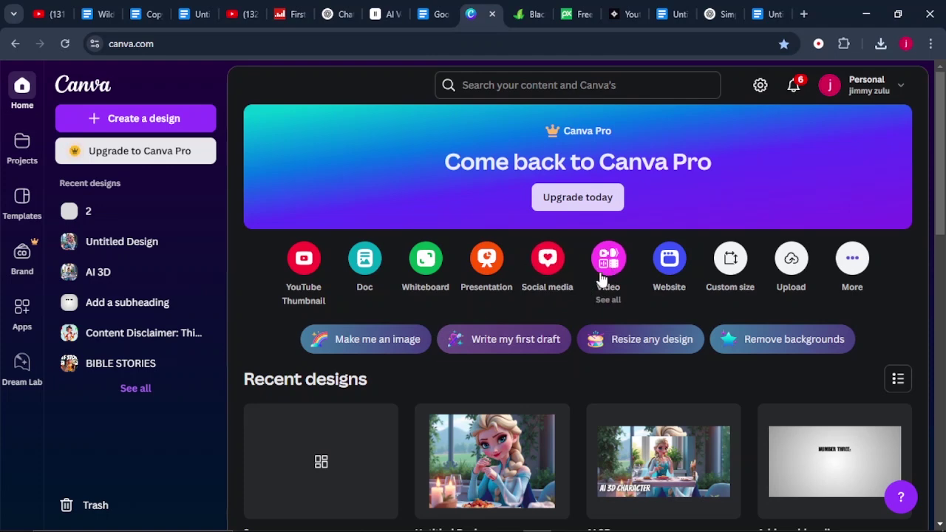
Create a blank 1080p video design in Canva and open its elements library
left_click(605, 263)
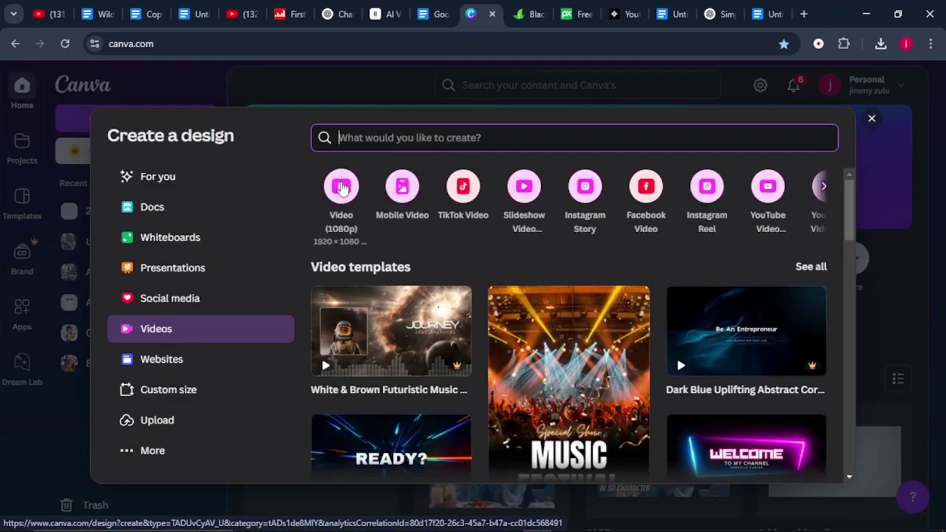
left_click(342, 187)
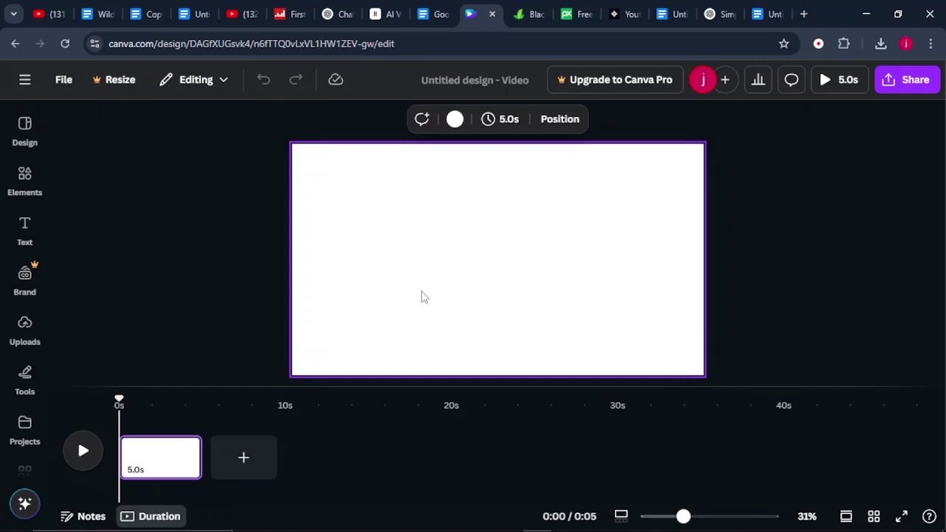
left_click(25, 177)
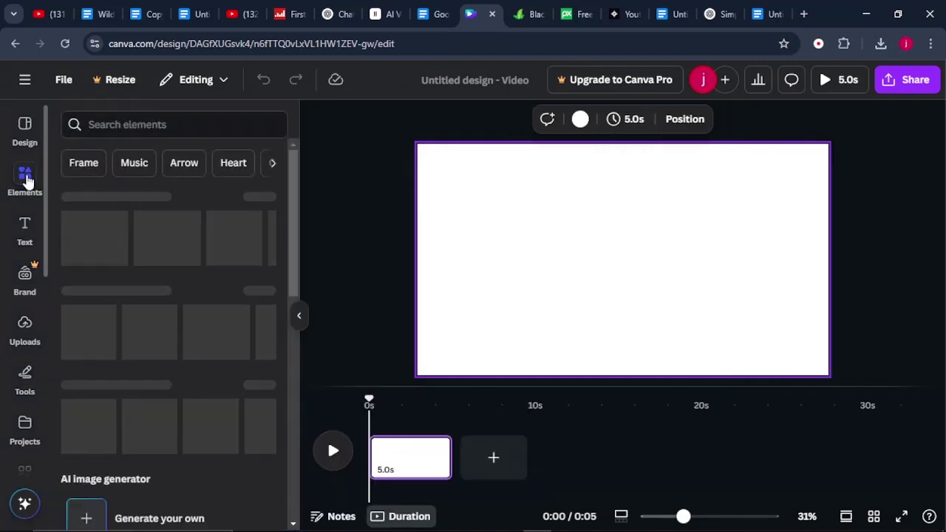
left_click(150, 124)
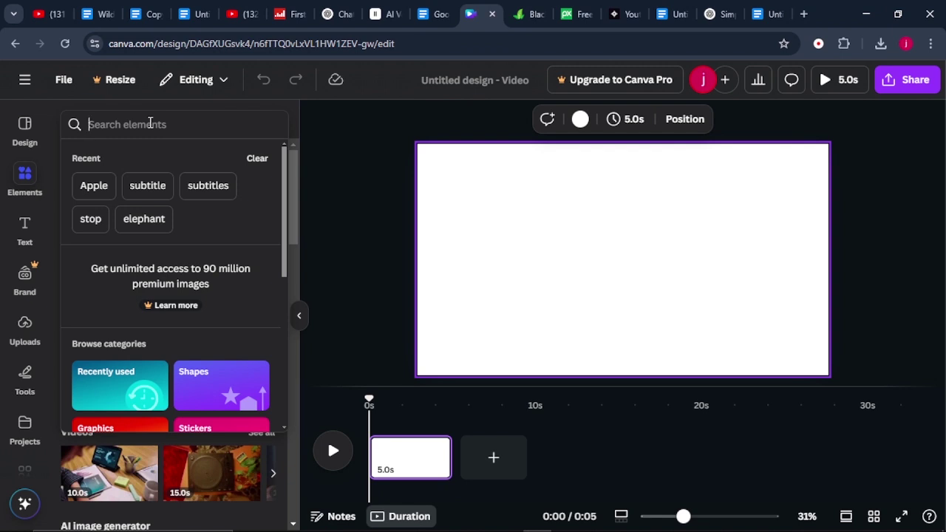
left_click(26, 328)
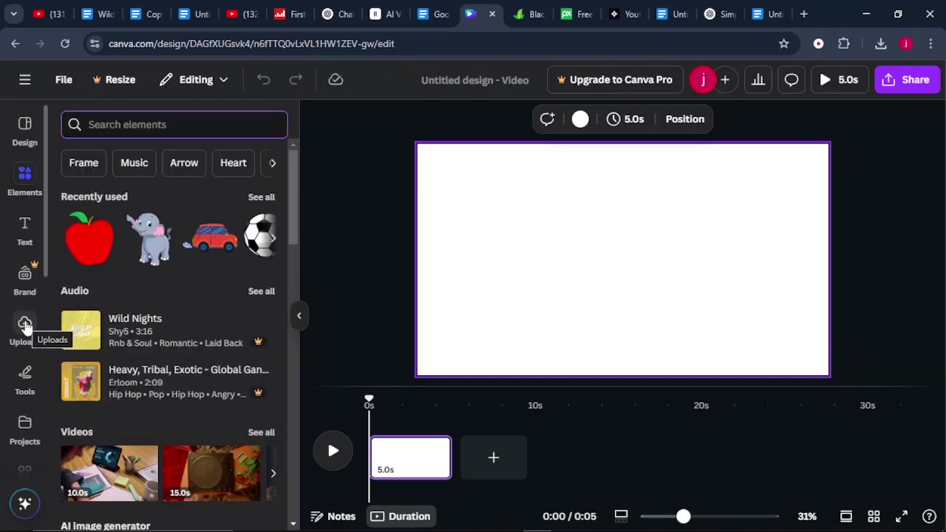
Fill the page with the uploaded classroom image, then enlarge and centre the uploaded blackboard image over it
left_click(25, 325)
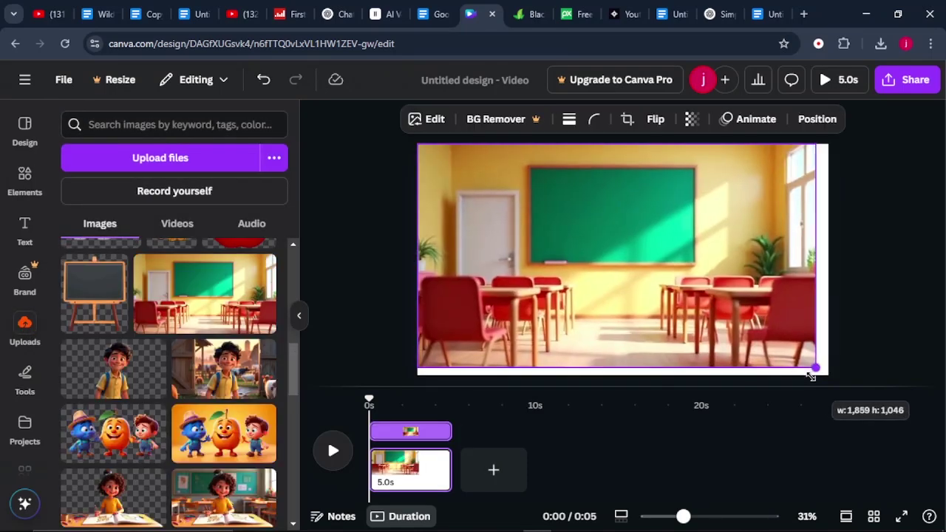
left_click_drag(816, 372, 824, 378)
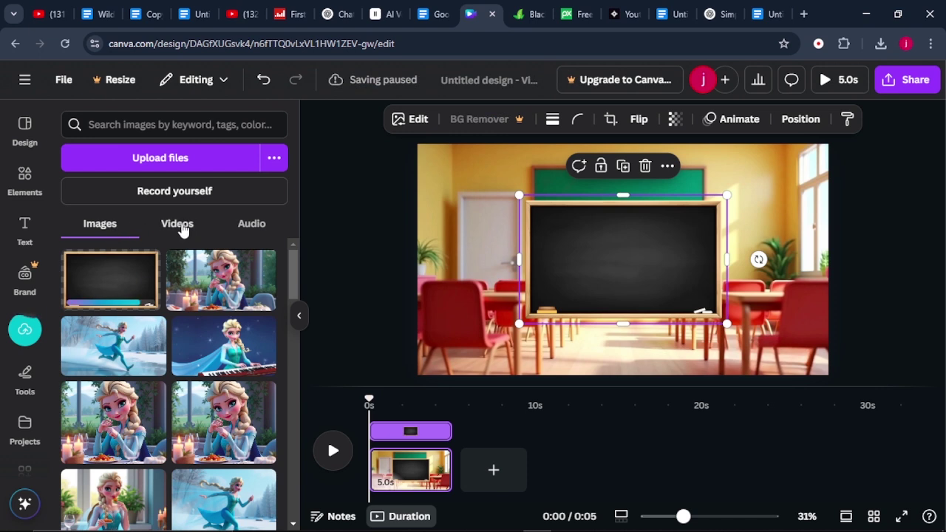
left_click_drag(671, 258, 566, 198)
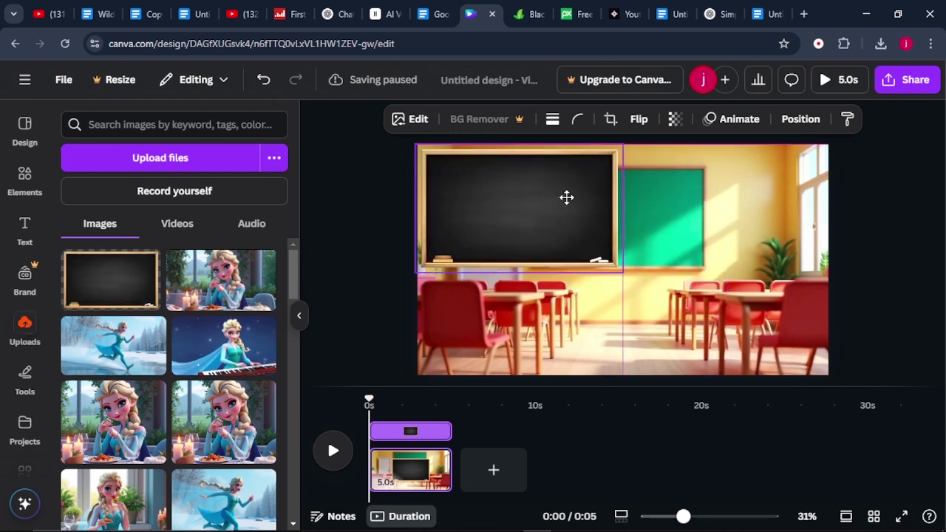
left_click_drag(623, 270, 787, 379)
left_click_drag(557, 273, 577, 271)
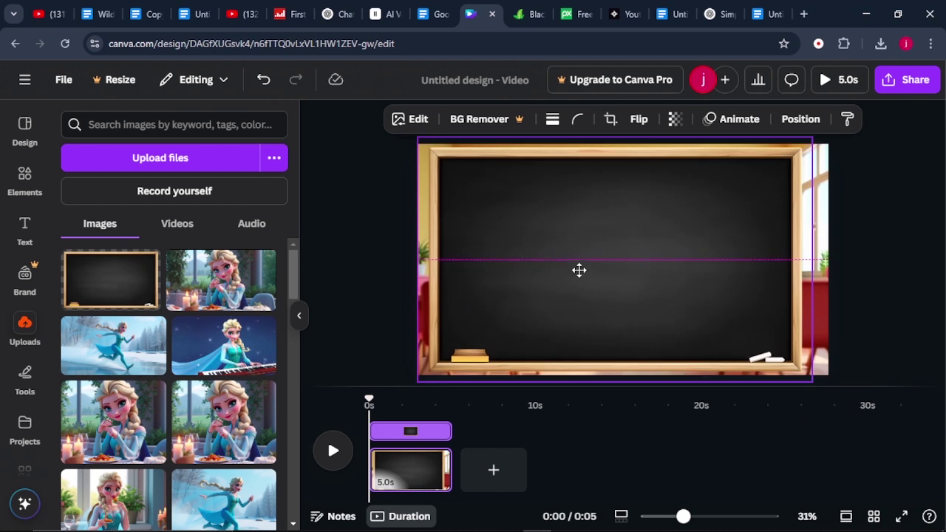
left_click(347, 286)
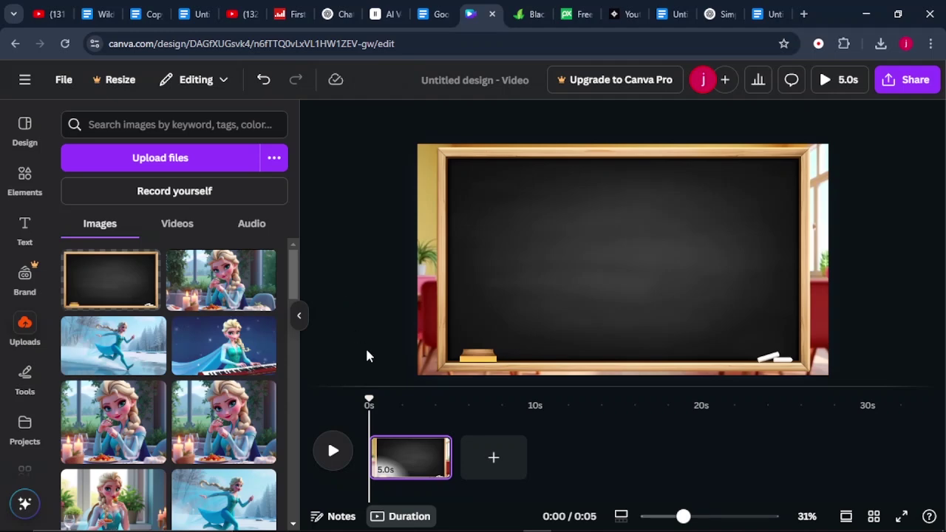
Add the uploaded 0:33 ElevenLabs voiceover to the timeline and extend the blackboard page to 35.1 s
left_click(252, 223)
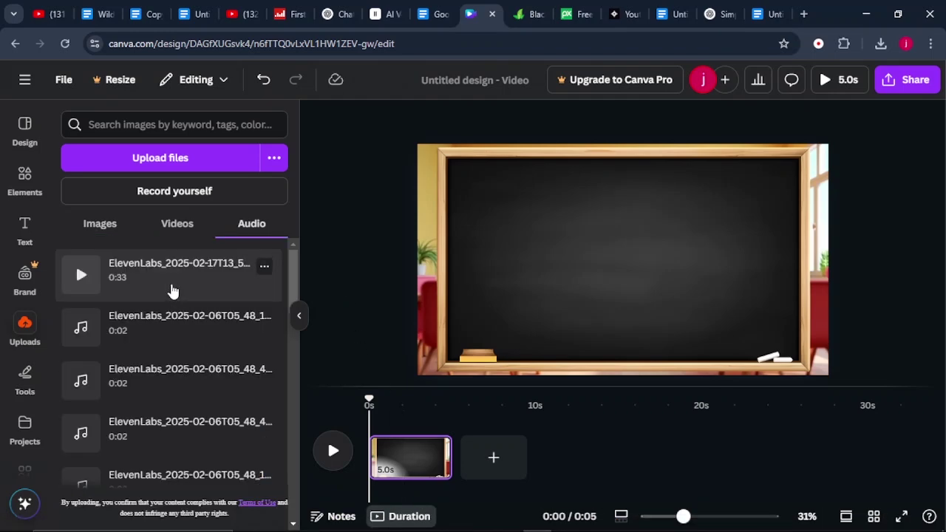
left_click_drag(171, 291, 375, 488)
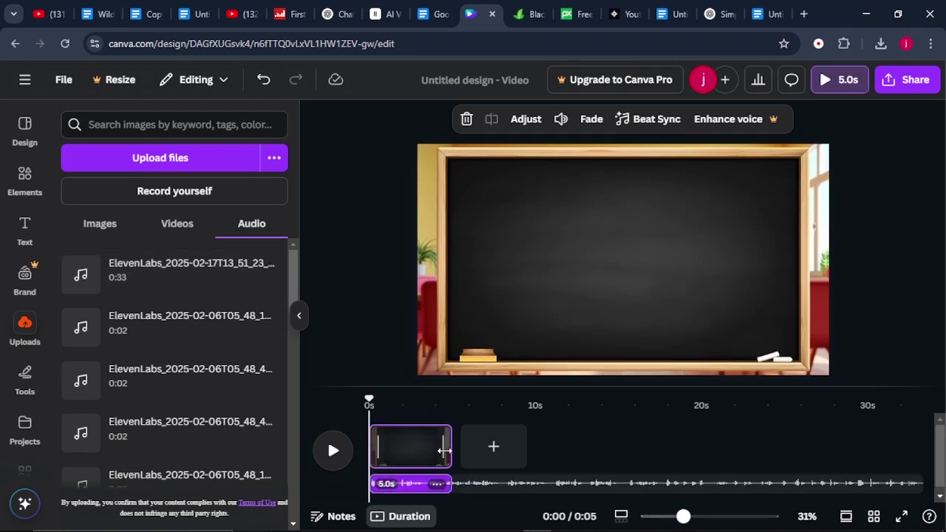
left_click_drag(444, 450, 939, 446)
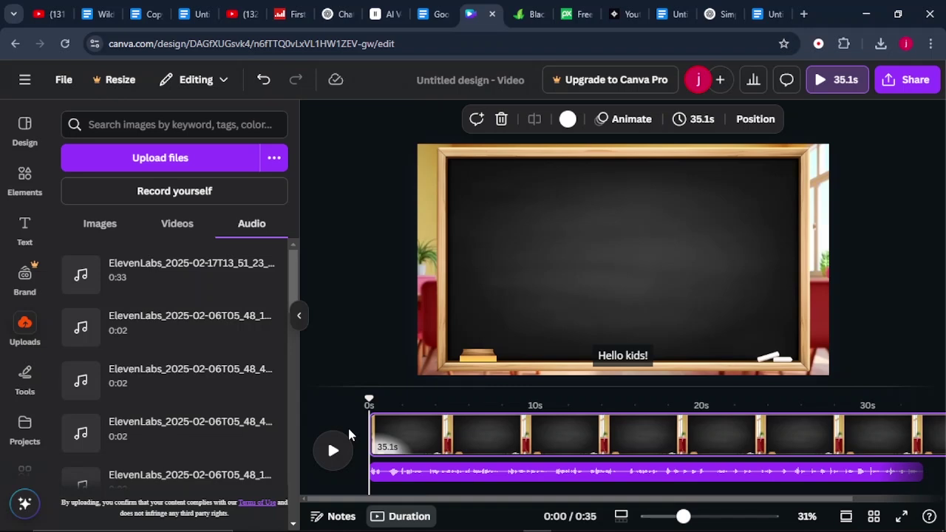
Split both the voiceover and the blackboard page at about 8 s, where "Example 2 plus 3 equals" begins
left_click(348, 434)
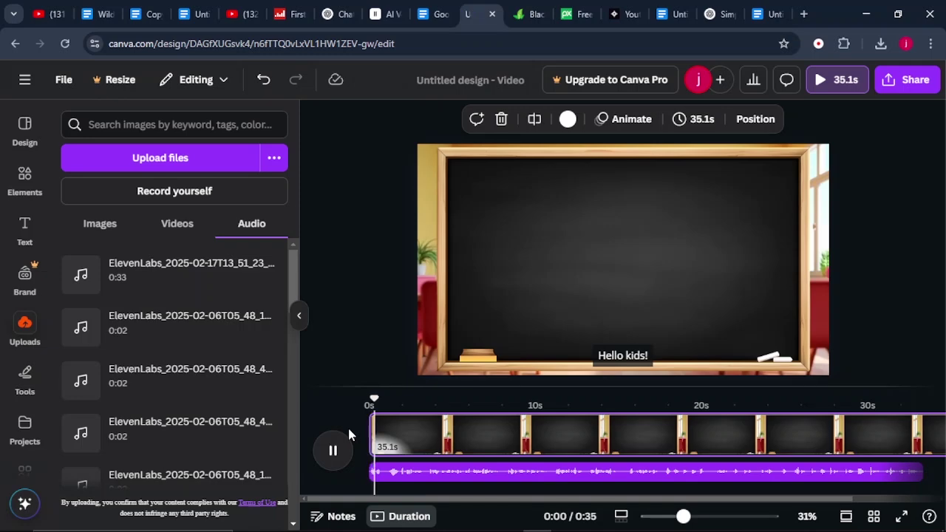
left_click(508, 480)
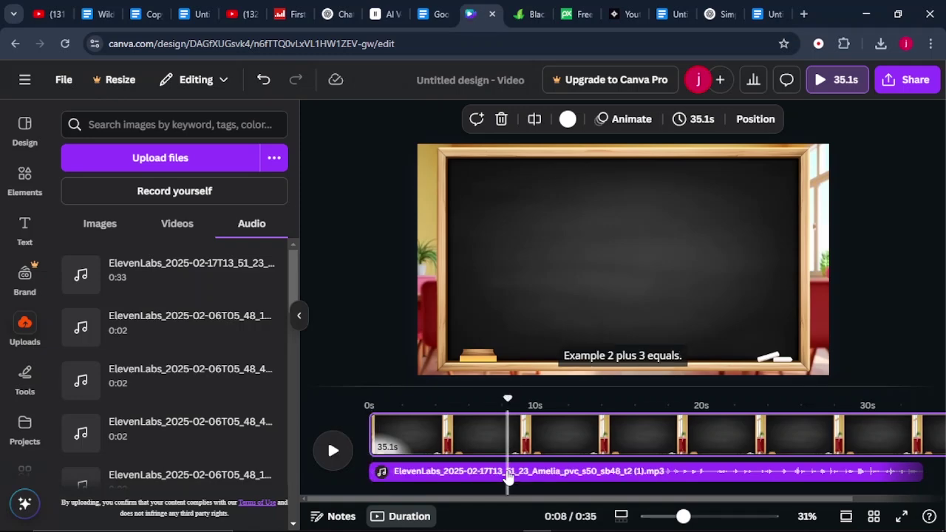
right_click(509, 481)
left_click(522, 429)
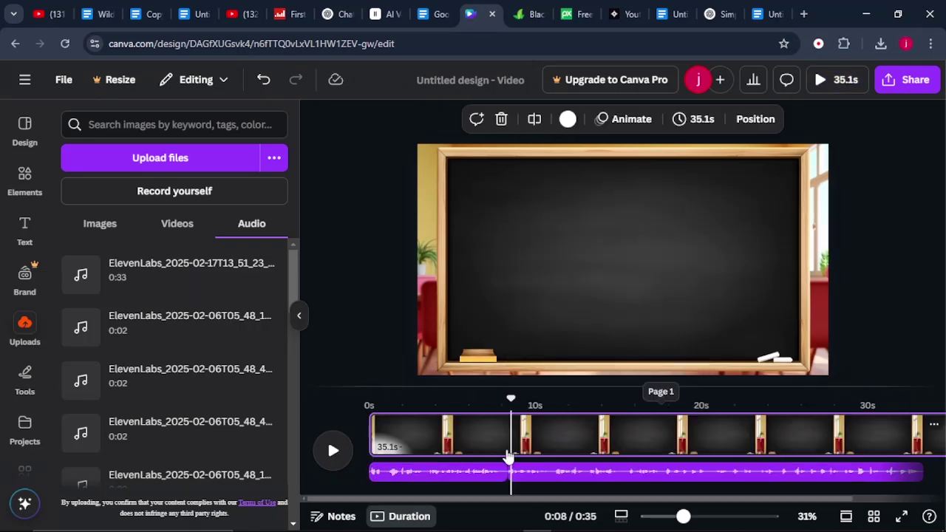
right_click(509, 448)
left_click(518, 414)
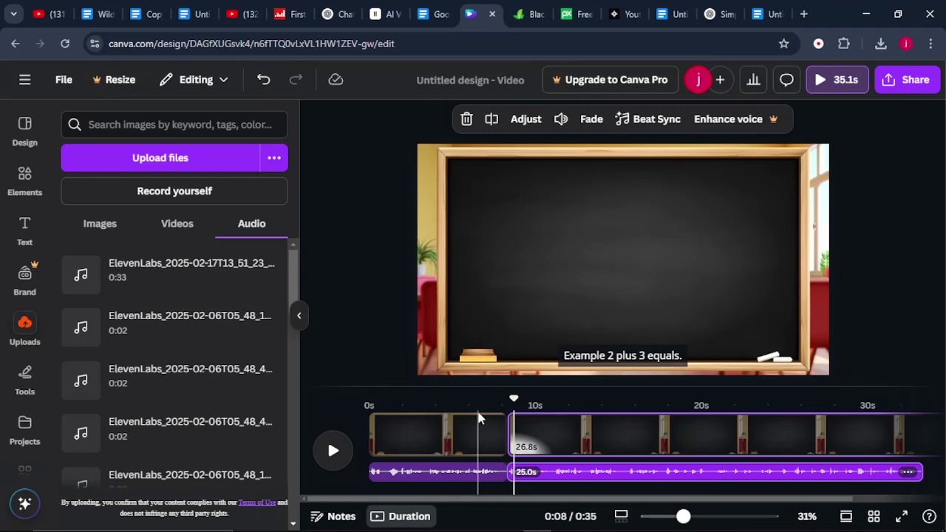
Add a heading reading "2" to the second clip, enlarged to font size 179, in the blackboard's upper-left area
left_click(24, 229)
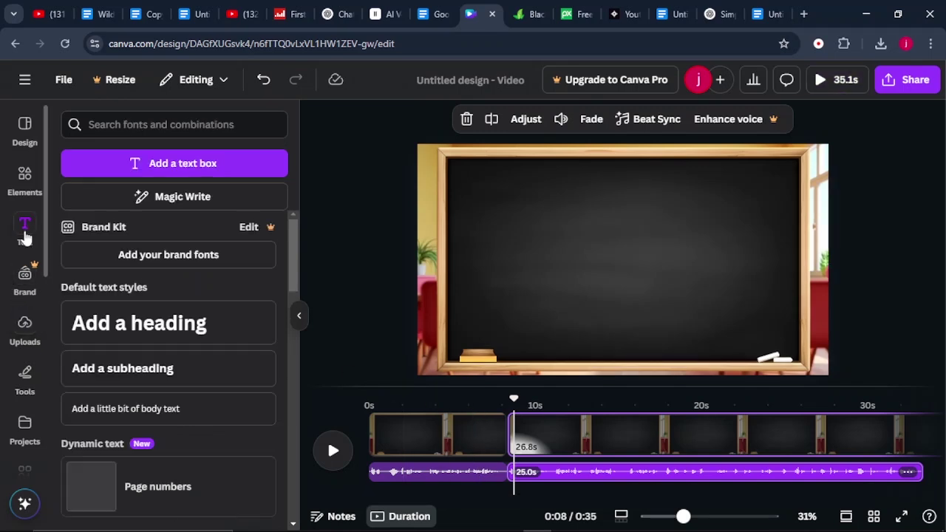
left_click(155, 323)
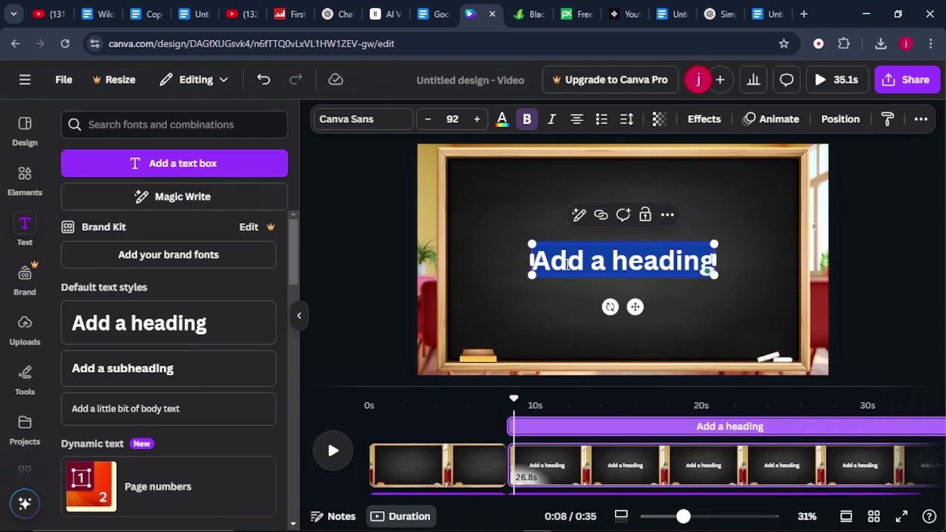
type("2")
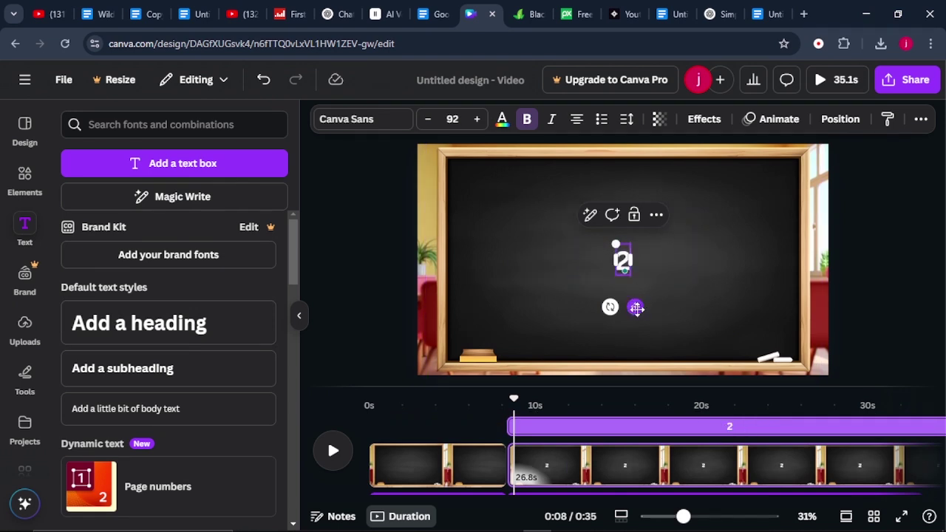
left_click_drag(637, 308, 490, 268)
left_click_drag(471, 205, 463, 195)
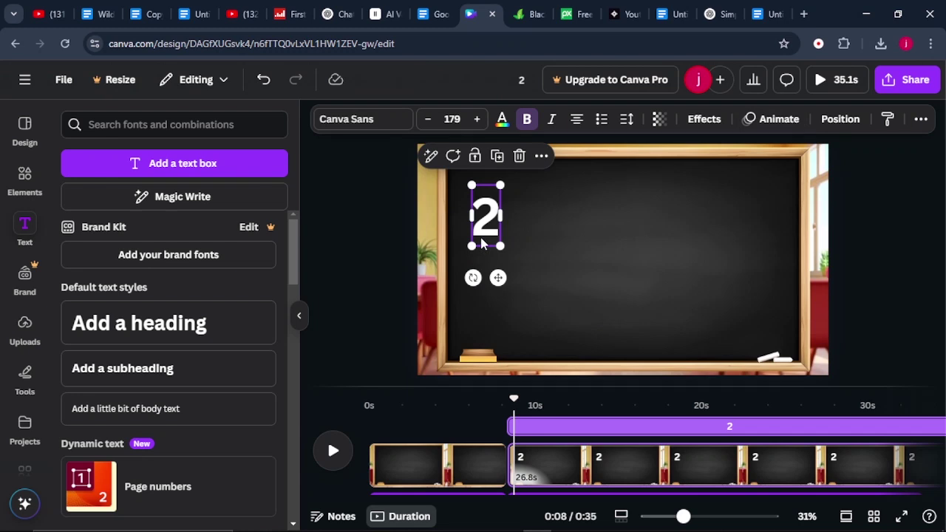
Place two copies of the "2" in a row beside it and change them to "+" and "3"
left_click_drag(501, 272, 547, 272)
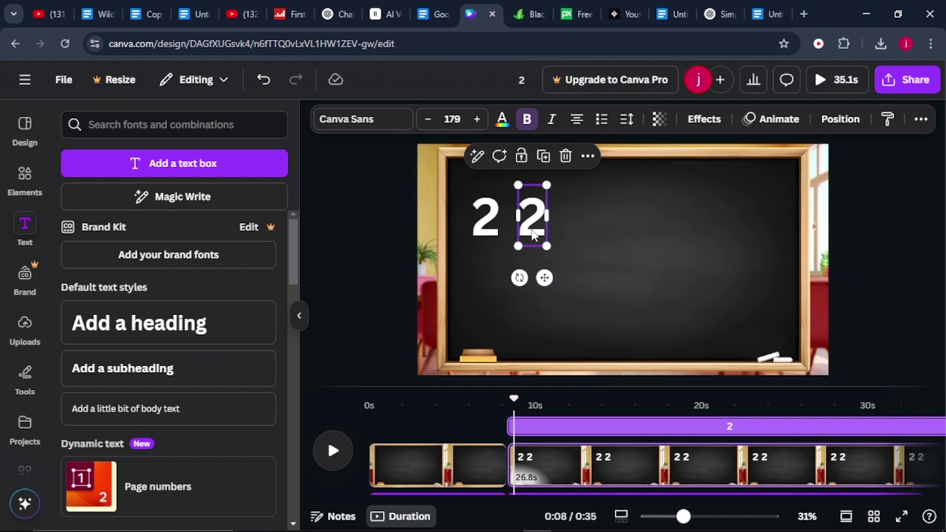
double_click(533, 230)
type("+")
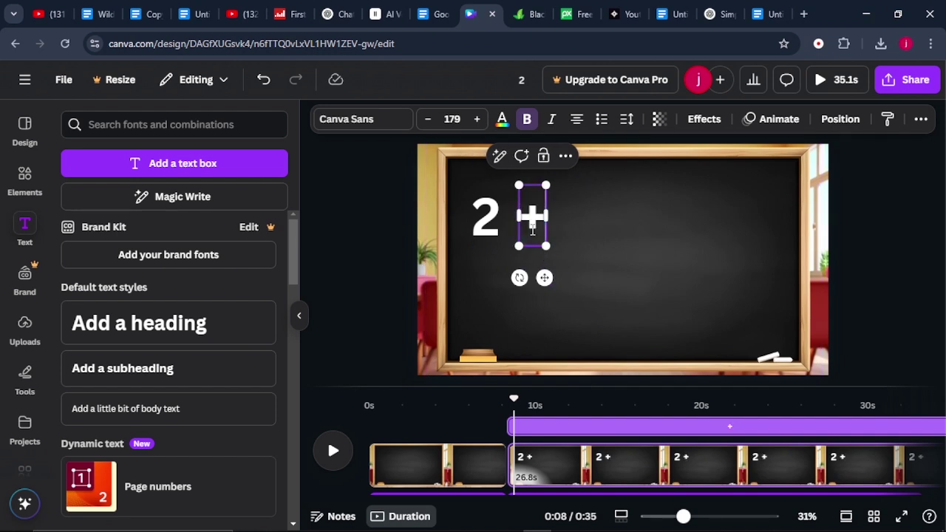
left_click_drag(532, 230, 581, 233)
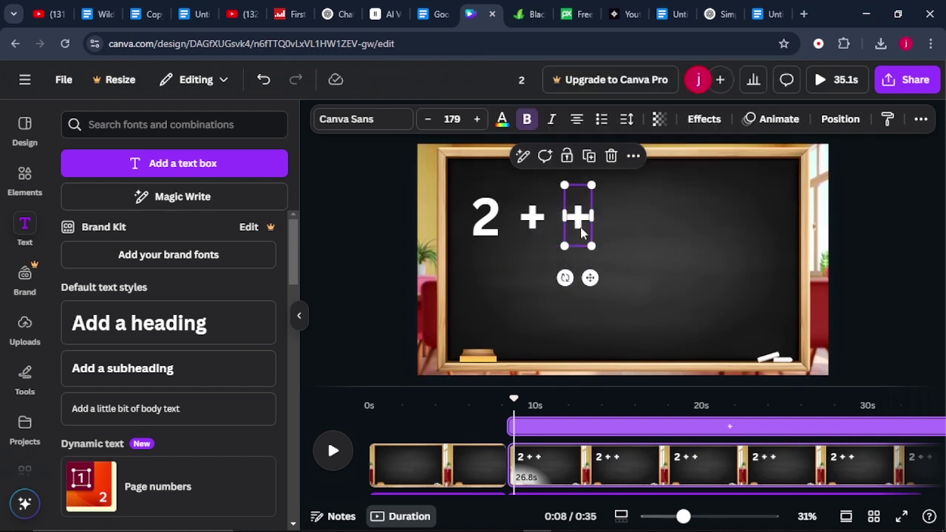
double_click(582, 230)
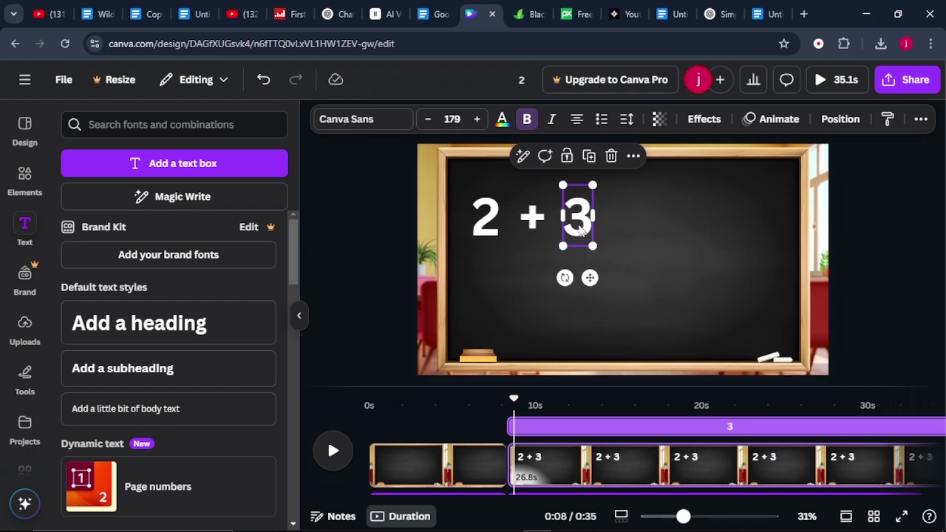
Place a copy of the "3" to the right of the equation and change it to "="
left_click_drag(582, 230, 628, 231)
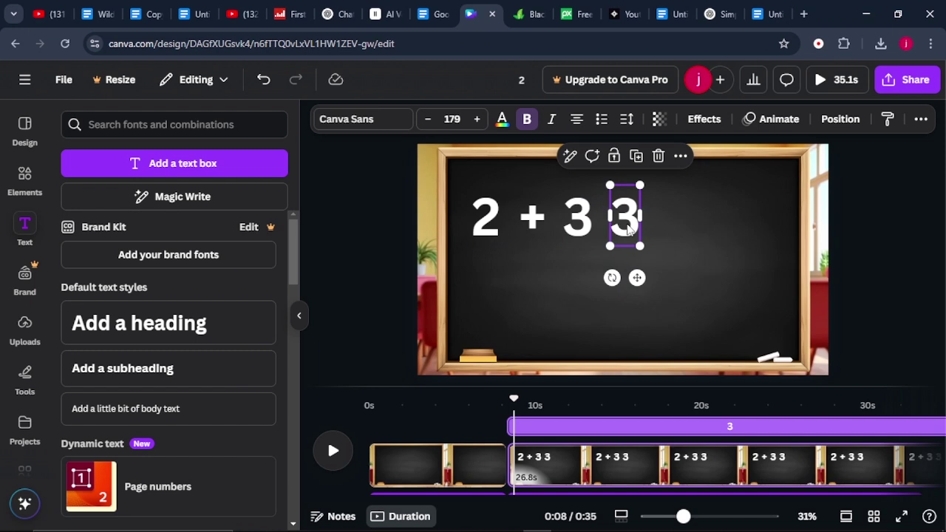
type("=")
left_click(626, 289)
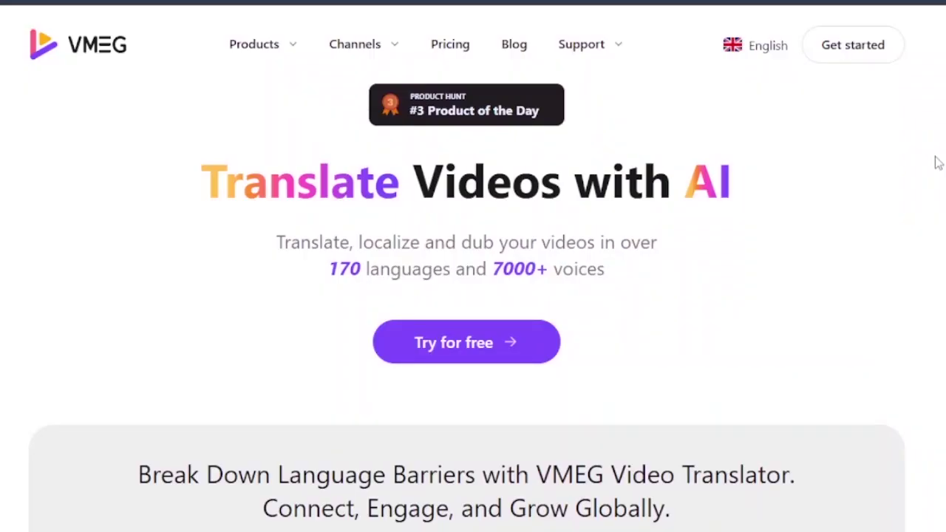
Examine VMEG's landing page for its supported languages and voices, the sample translated video and the AI technology sections
left_click_drag(322, 277, 450, 284)
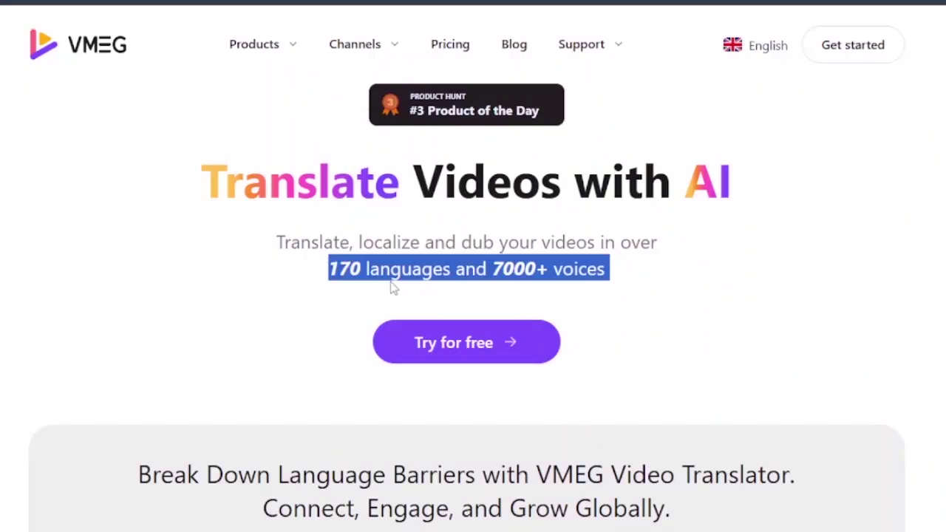
scroll(428, 295, "down", 5)
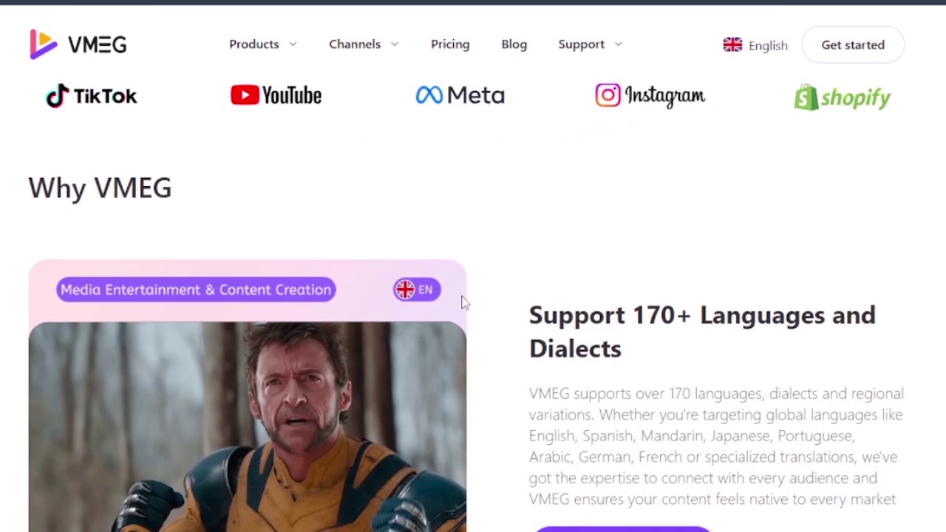
scroll(462, 302, "down", 10)
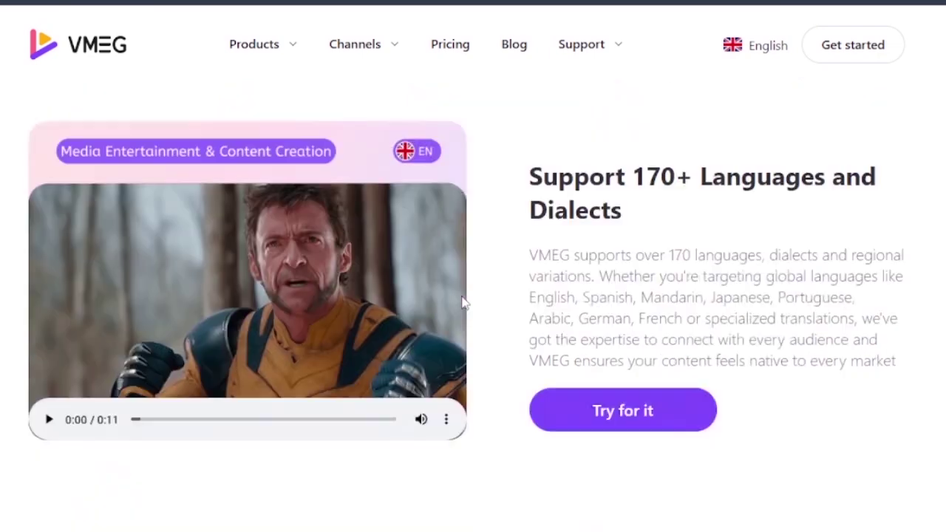
scroll(688, 310, "up", 3)
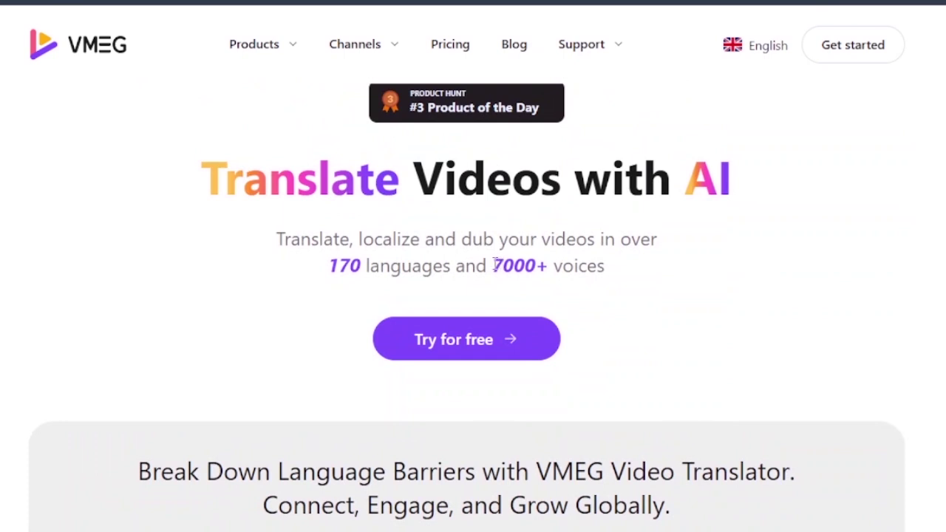
left_click_drag(492, 265, 607, 271)
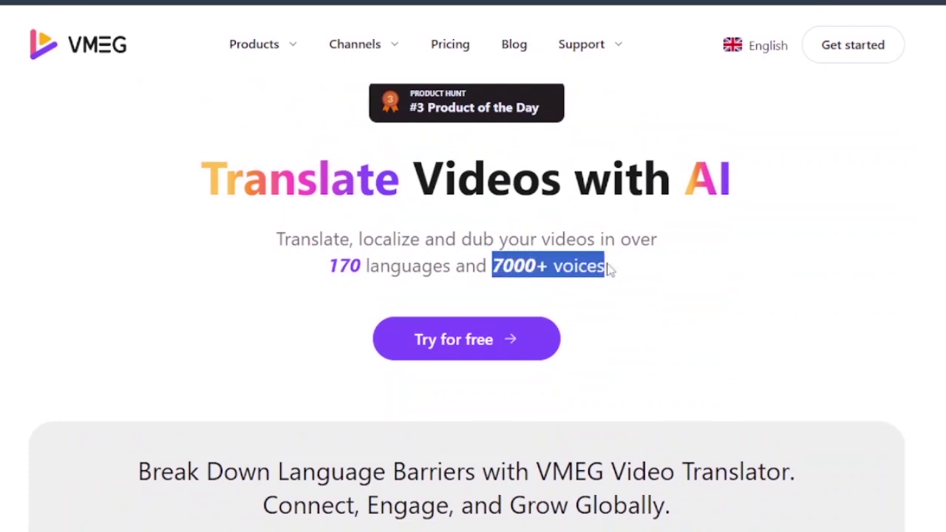
left_click(461, 303)
scroll(462, 303, "down", 5)
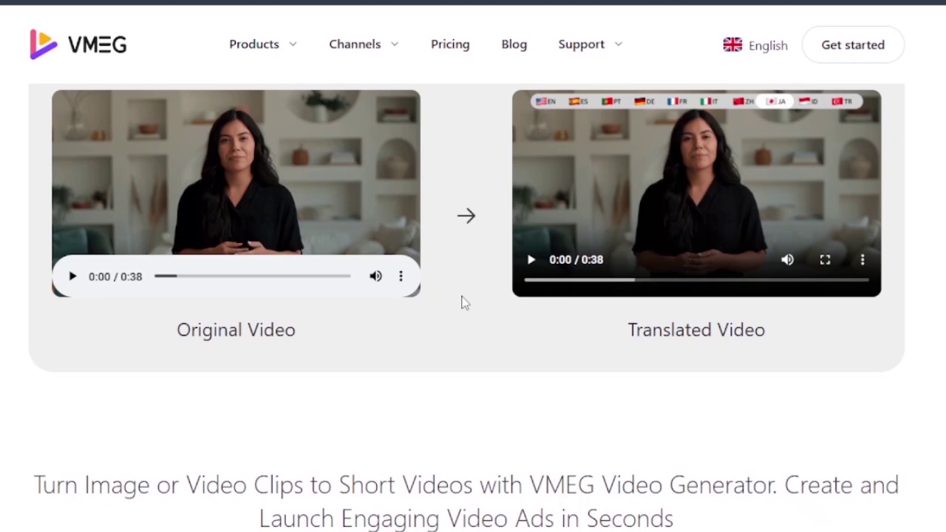
scroll(463, 303, "down", 5)
scroll(462, 297, "down", 6)
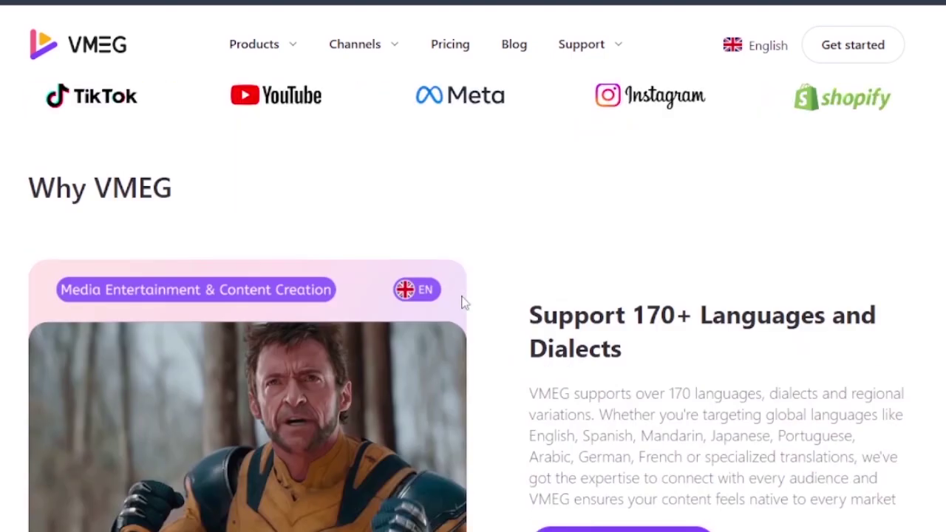
scroll(462, 303, "down", 5)
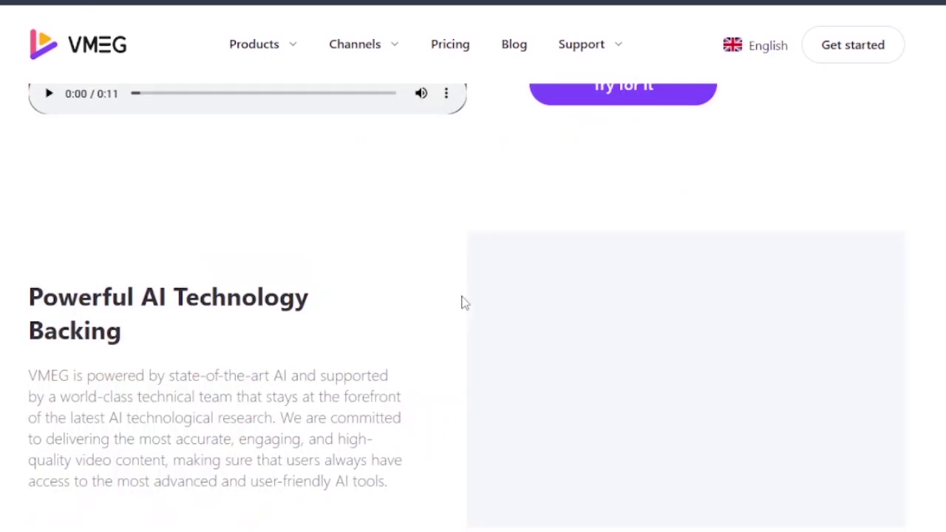
scroll(462, 303, "down", 2)
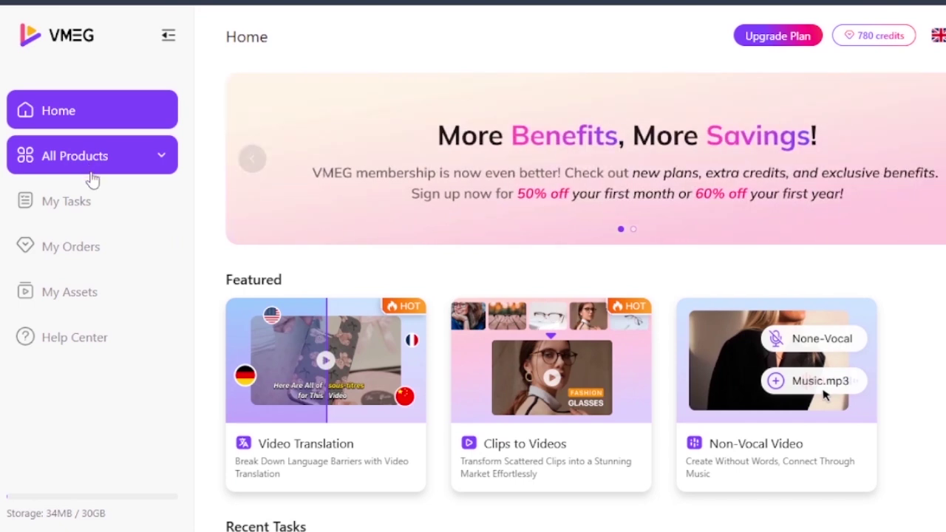
Open VMEG's Video Translation tool and preview the uploaded video "Ai animation in 5 steps.mp4"
left_click(105, 162)
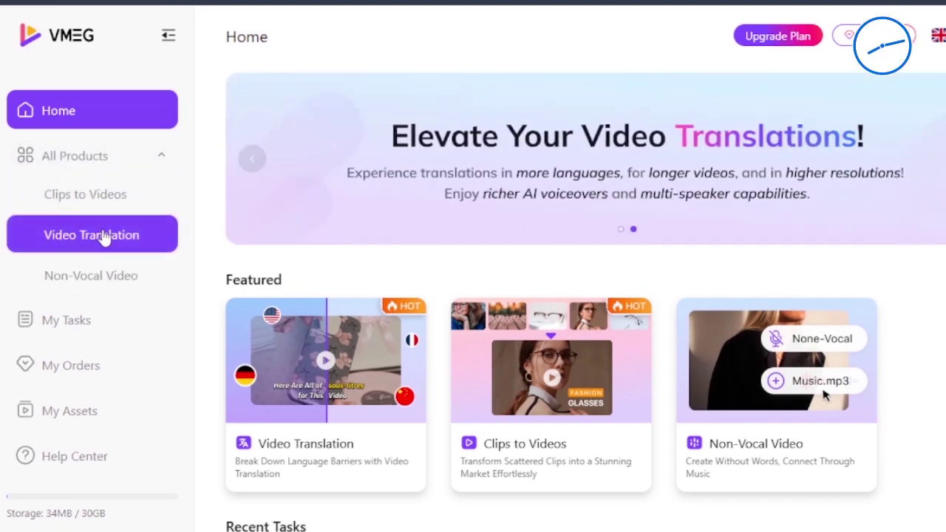
left_click(104, 235)
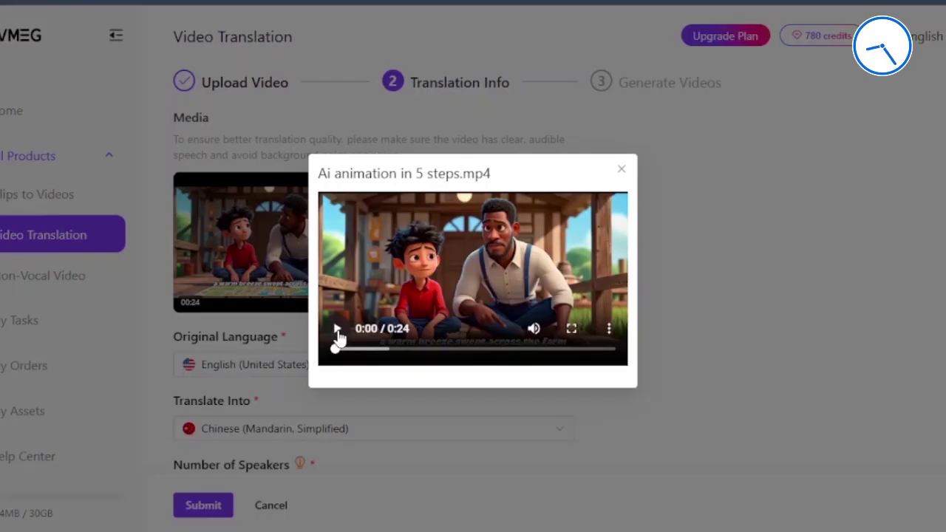
left_click(337, 330)
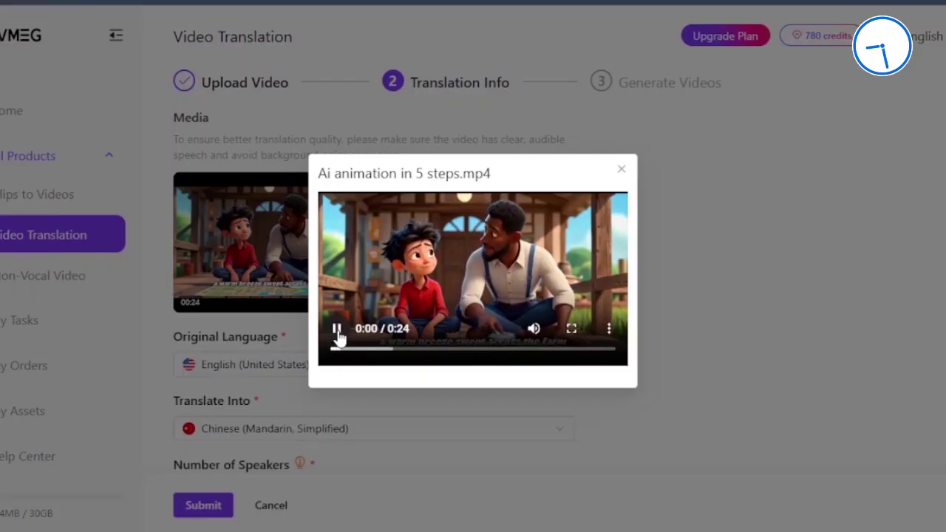
left_click(621, 169)
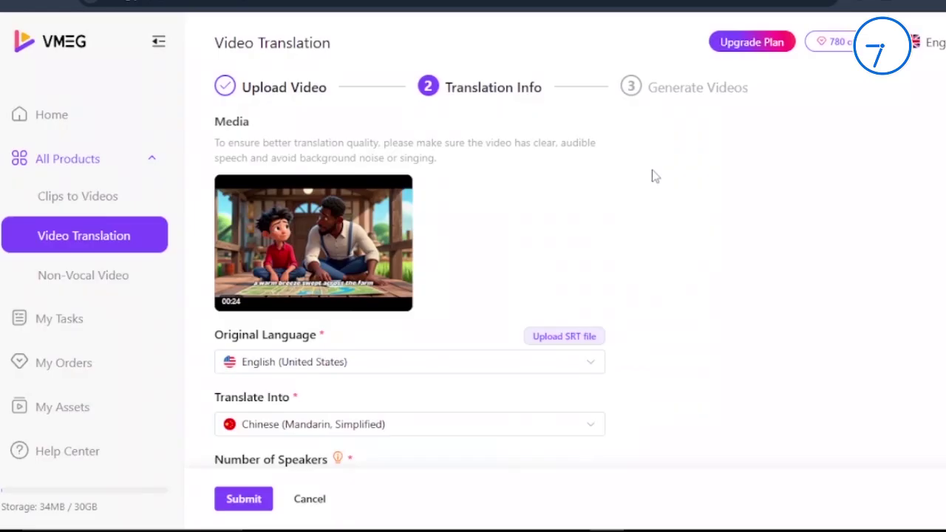
Submit the video for translation into Hindi and play the translated preview
scroll(480, 244, "down", 1)
left_click_drag(317, 259, 216, 259)
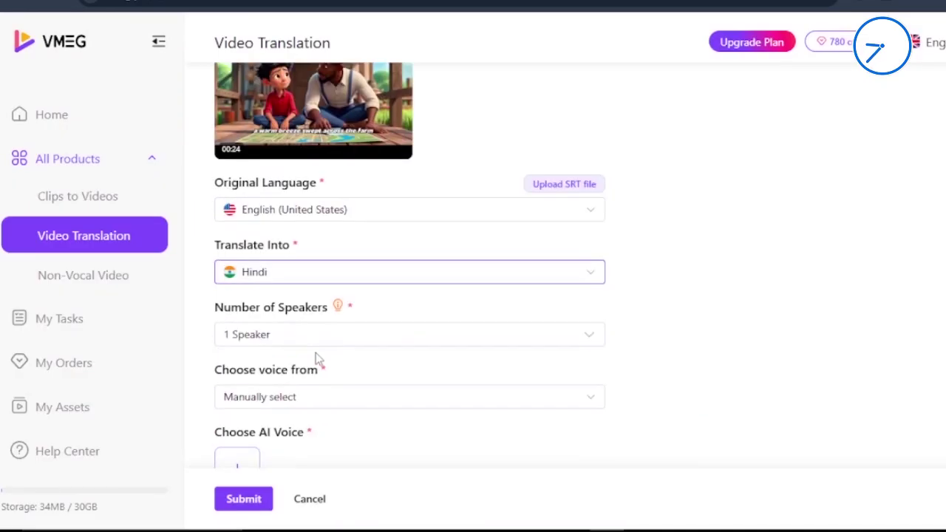
scroll(317, 359, "down", 2)
left_click(279, 243)
left_click(244, 499)
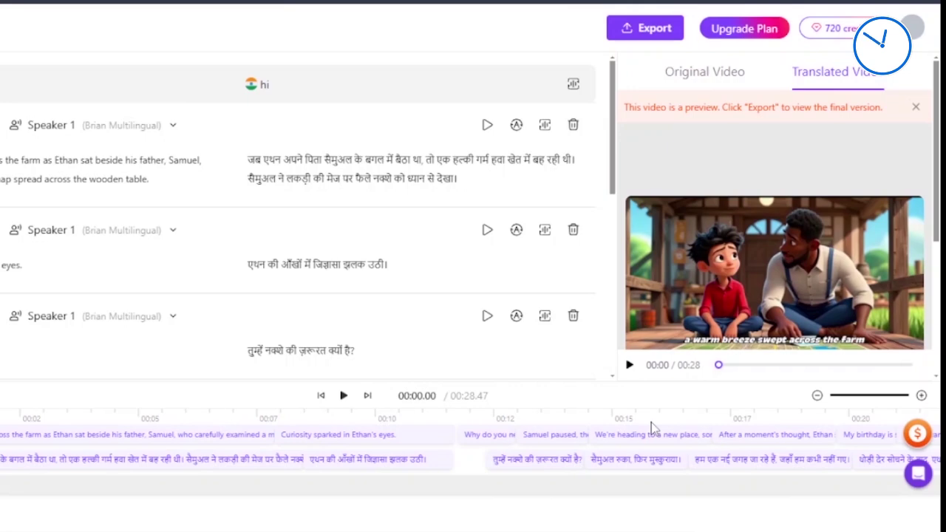
left_click(629, 364)
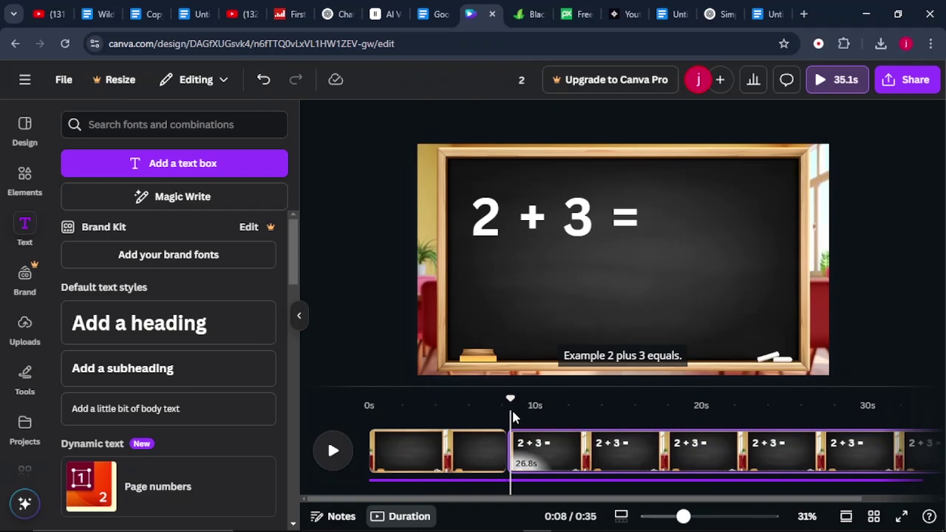
Back in Canva, play the second clip to the two-apples line at about 13 s and add a red apple graphic found by searching "Apples"
key("space")
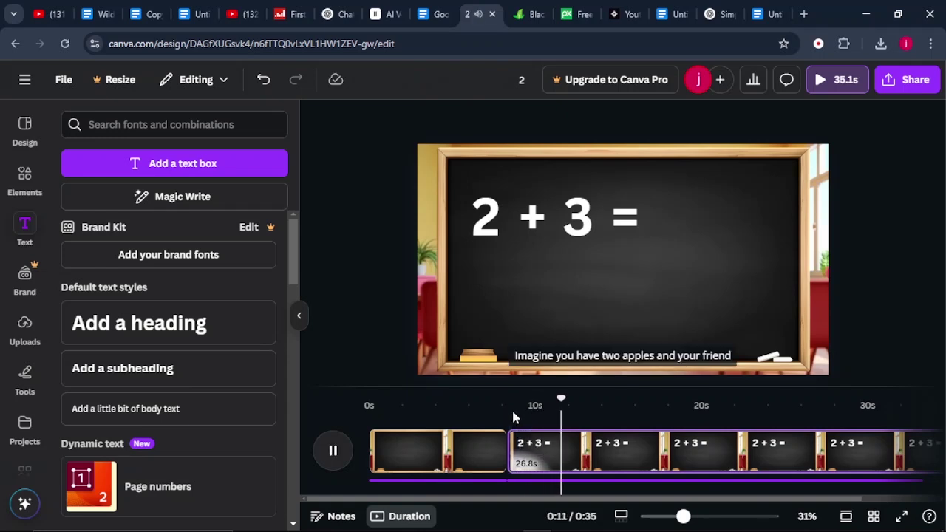
key("space")
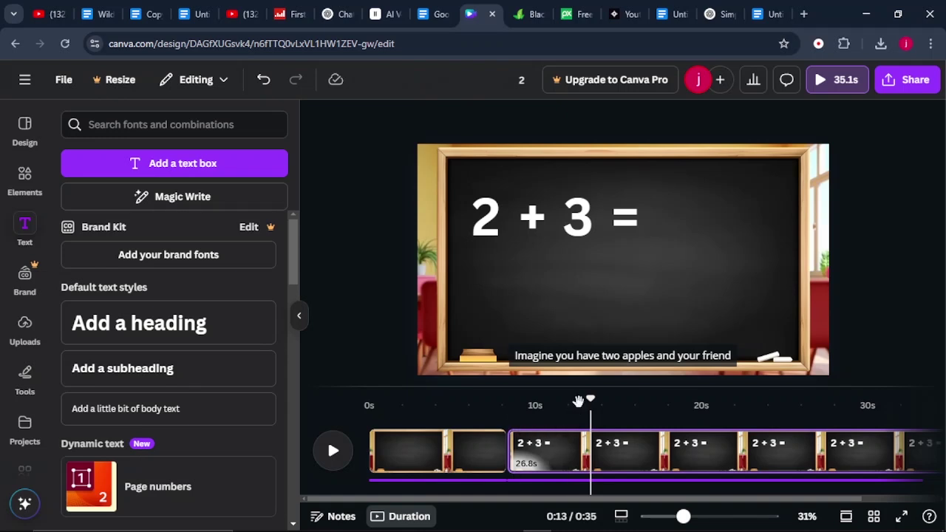
left_click(24, 177)
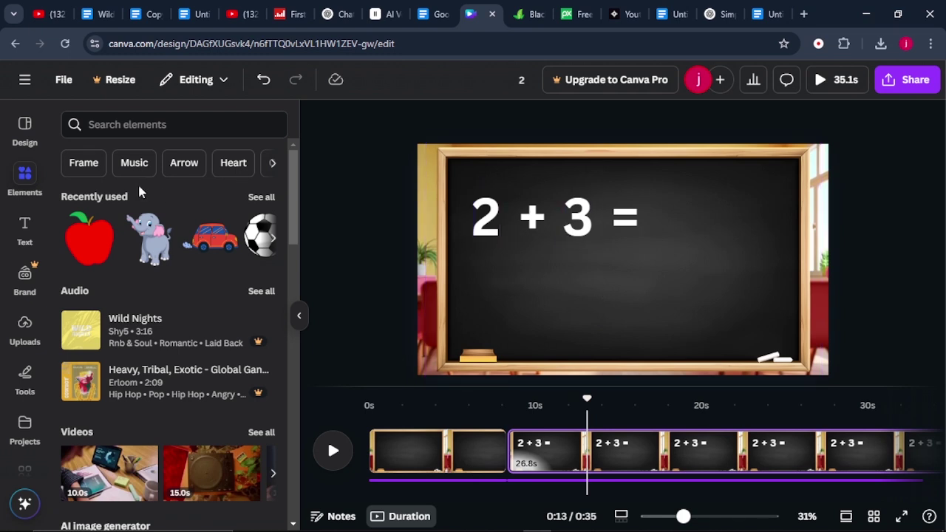
left_click(126, 127)
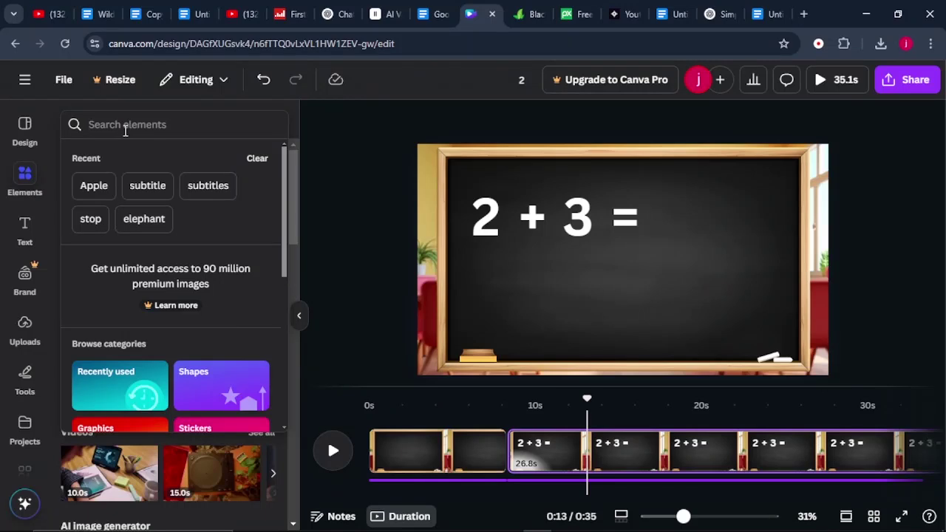
type("Apples")
key("Return")
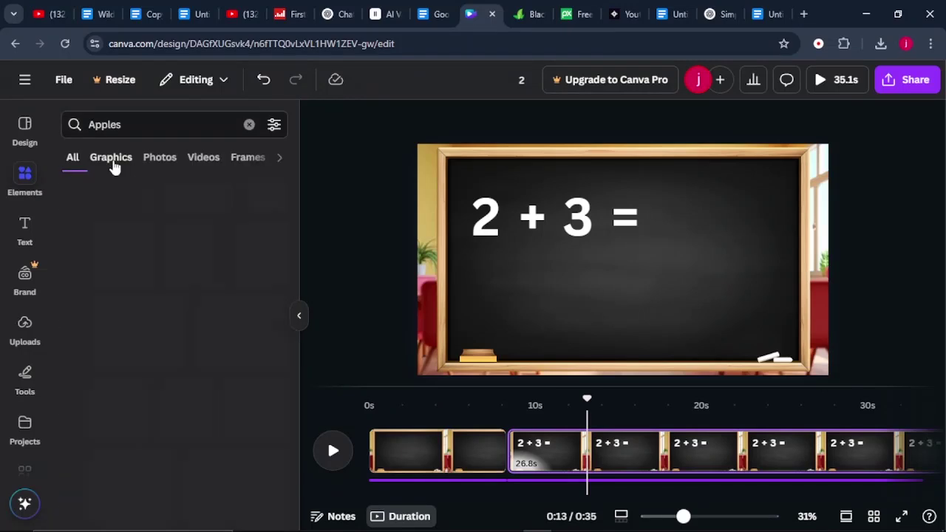
left_click(111, 163)
scroll(81, 266, "down", 2)
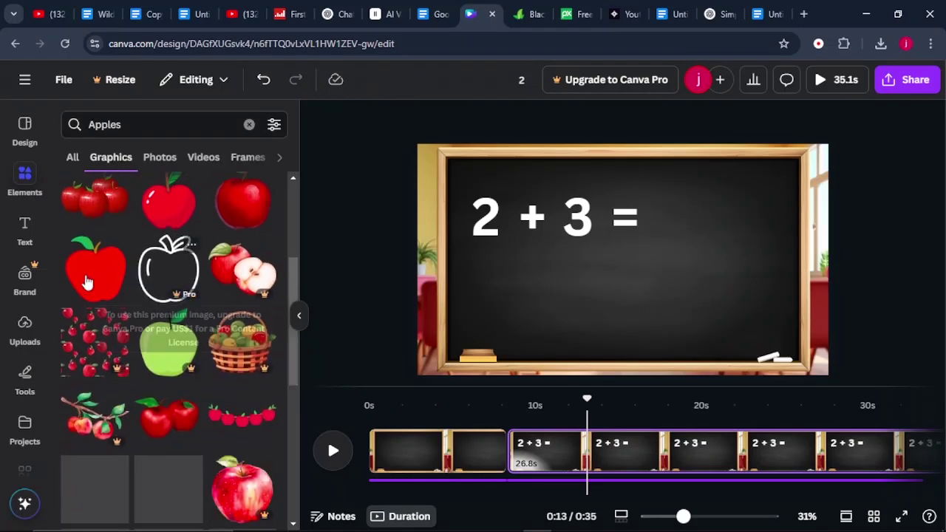
left_click(85, 275)
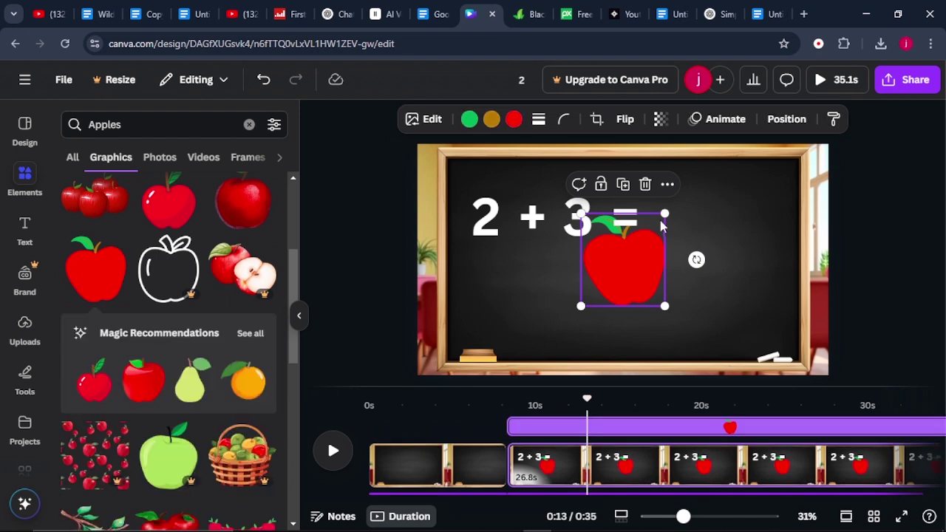
Shrink the apple, duplicate it to form a pair, and group the two apples beneath the "2"
left_click_drag(665, 213, 495, 276)
key("ctrl+d")
left_click(479, 270)
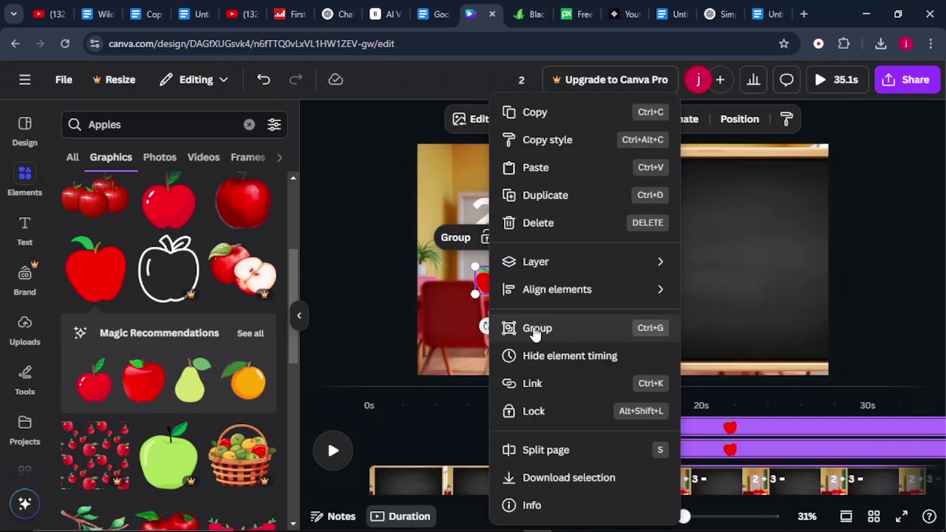
left_click(534, 332)
left_click(513, 289)
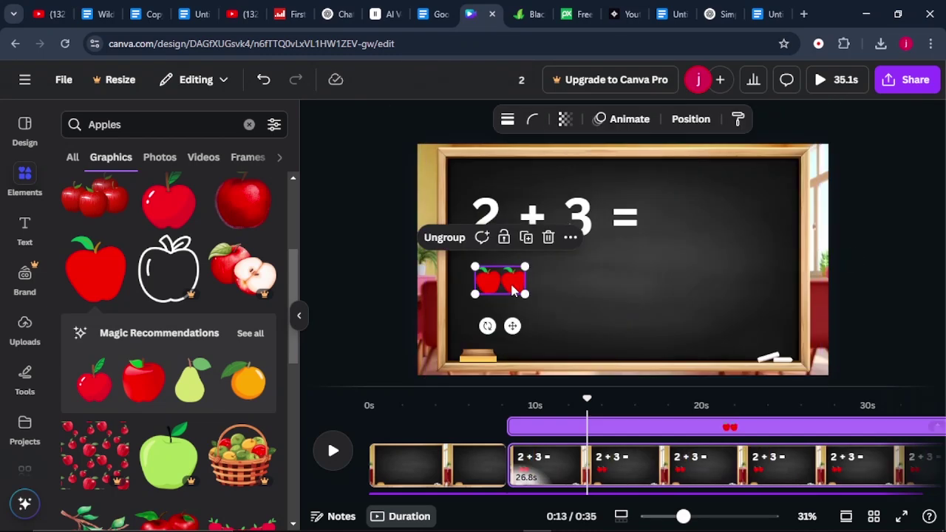
left_click_drag(513, 289, 512, 284)
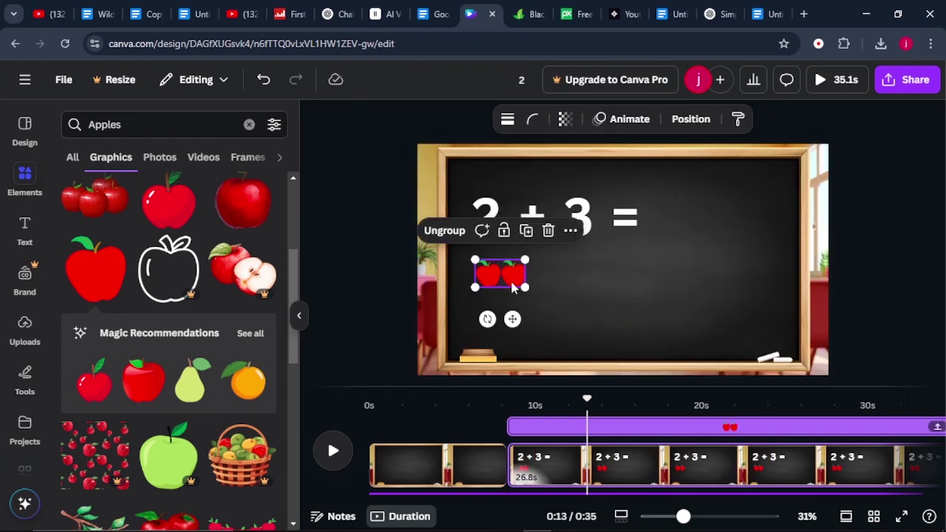
Place a copy of the apple pair beneath the "3", ungroup it and extend the row to three apples
left_click_drag(513, 288, 593, 287)
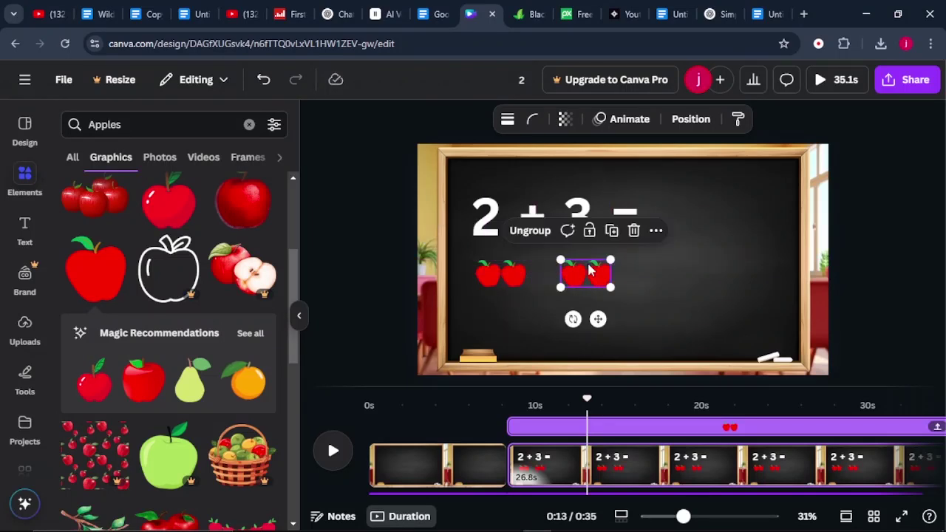
left_click(592, 281)
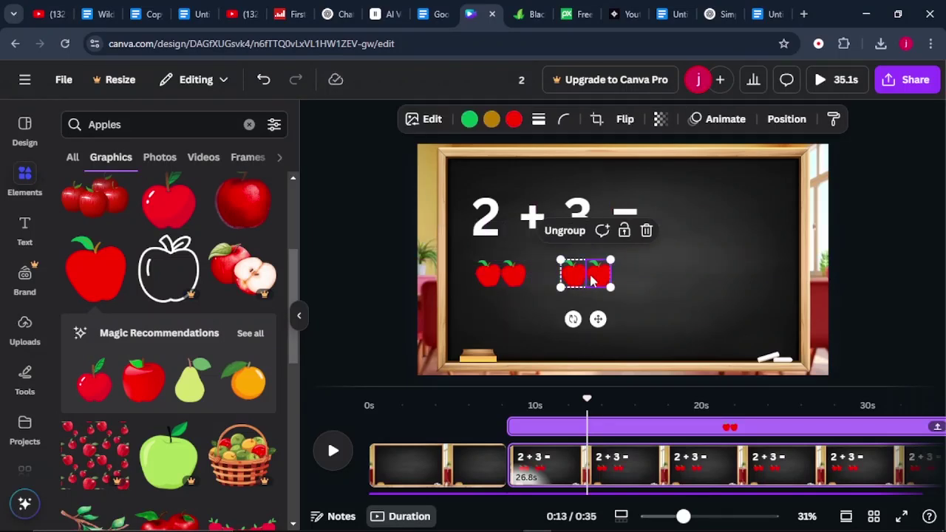
left_click(568, 233)
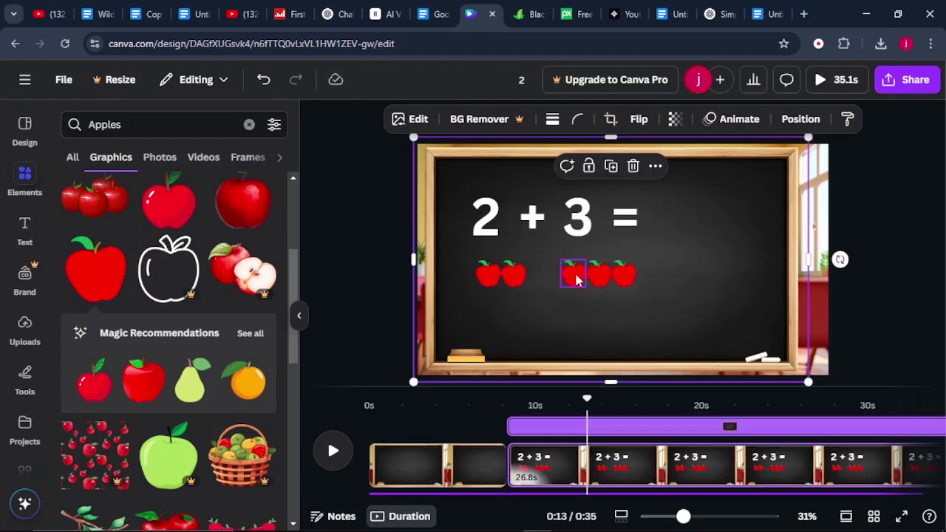
Recolor the red bodies of the three apples beneath the "3" to green
left_click(575, 278)
left_click(470, 119)
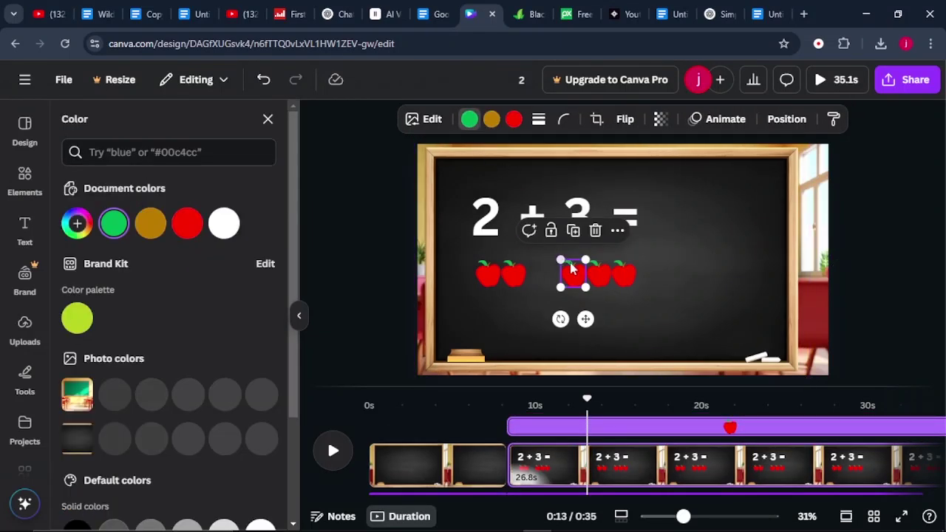
left_click(599, 278, "shift")
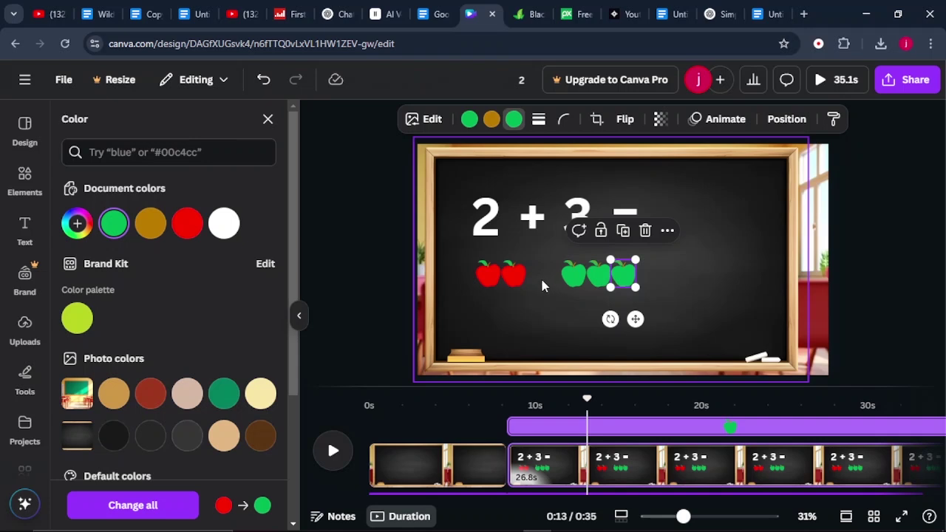
At about 8 s in the second clip, give the "2" a Wipe entrance animation
left_click(517, 444)
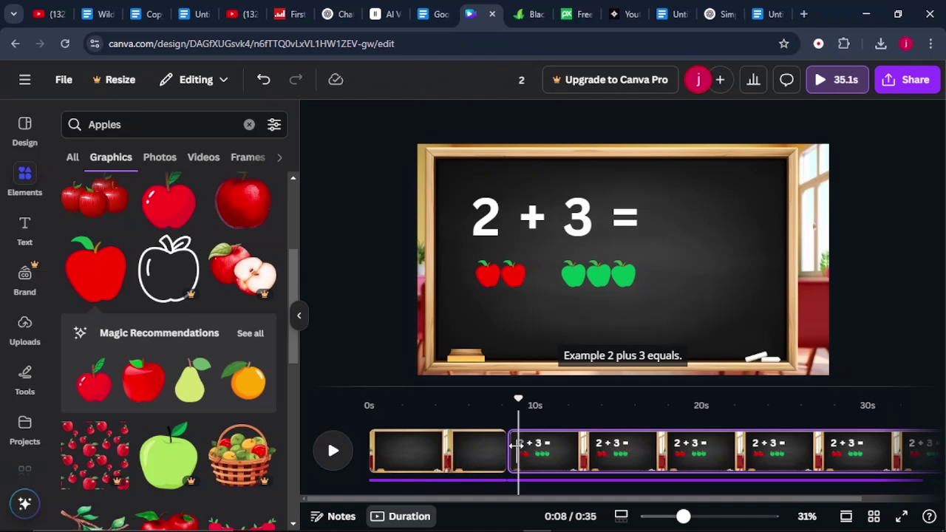
left_click(486, 228)
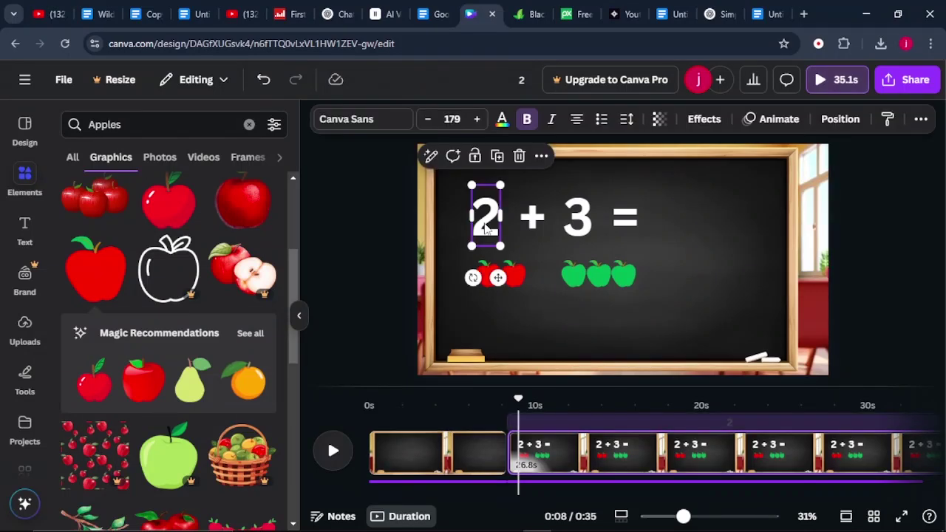
left_click(758, 120)
scroll(134, 355, "down", 2)
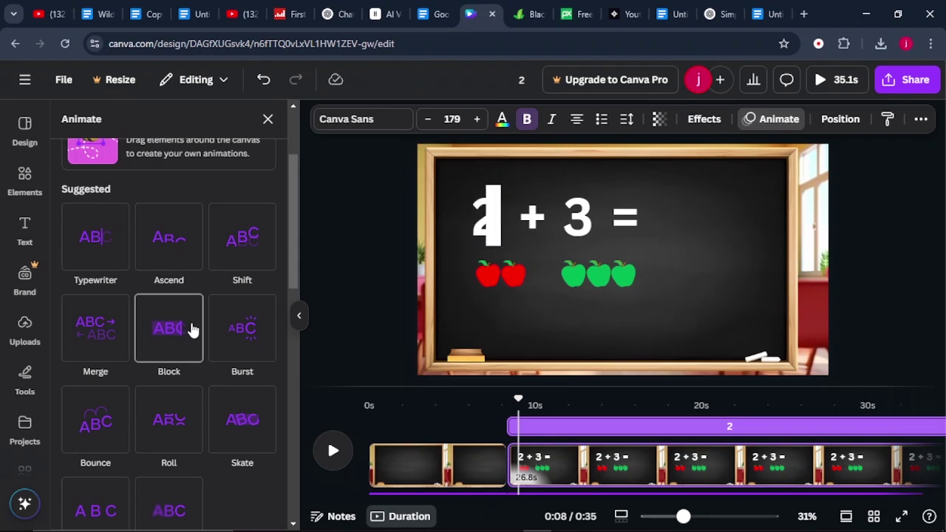
scroll(185, 355, "down", 5)
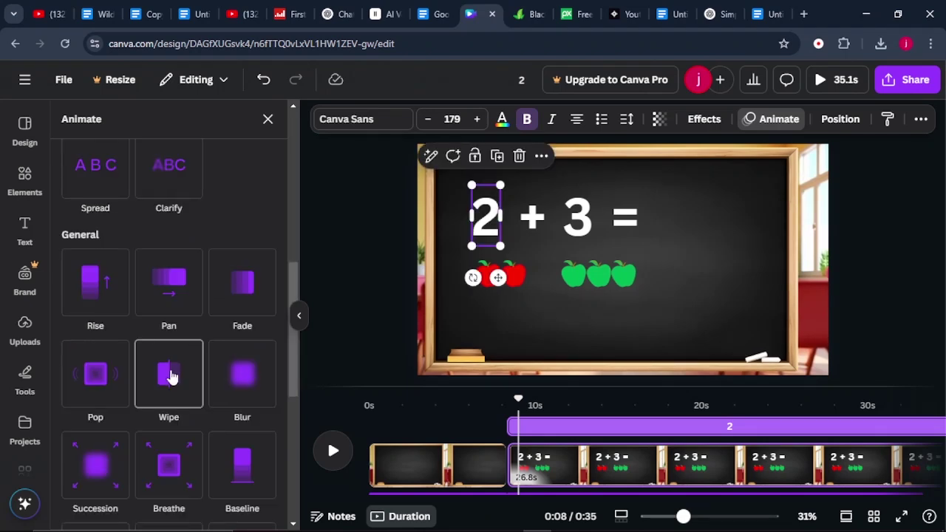
left_click(170, 374)
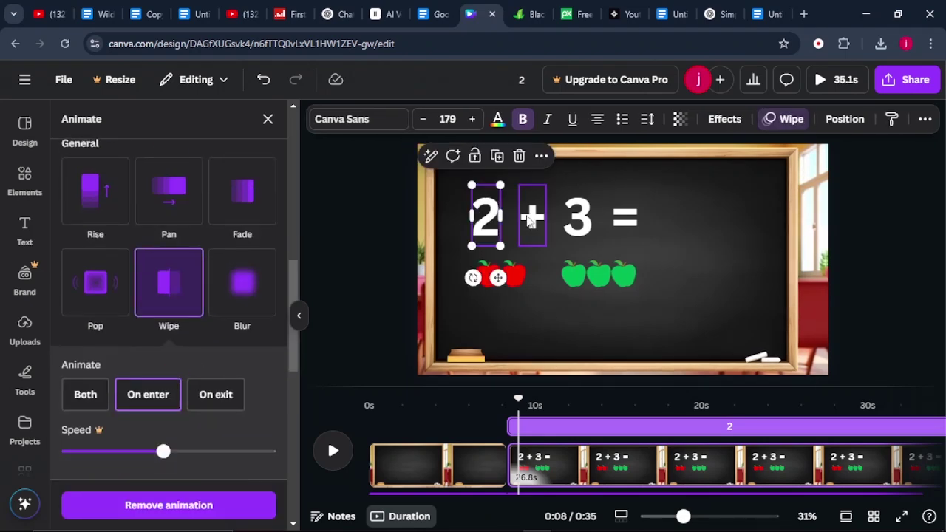
Apply the same Wipe entrance animation to the "+", the "3" and the "="
left_click(162, 295)
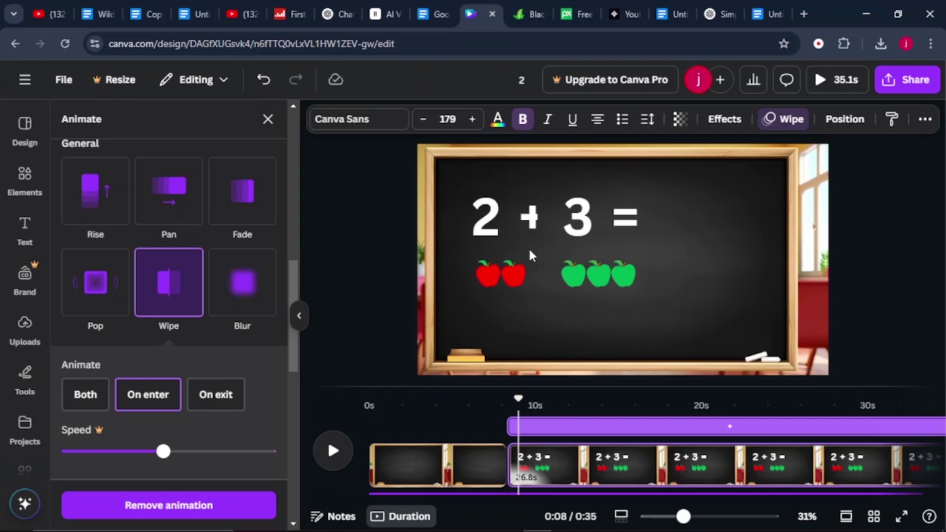
left_click(576, 232)
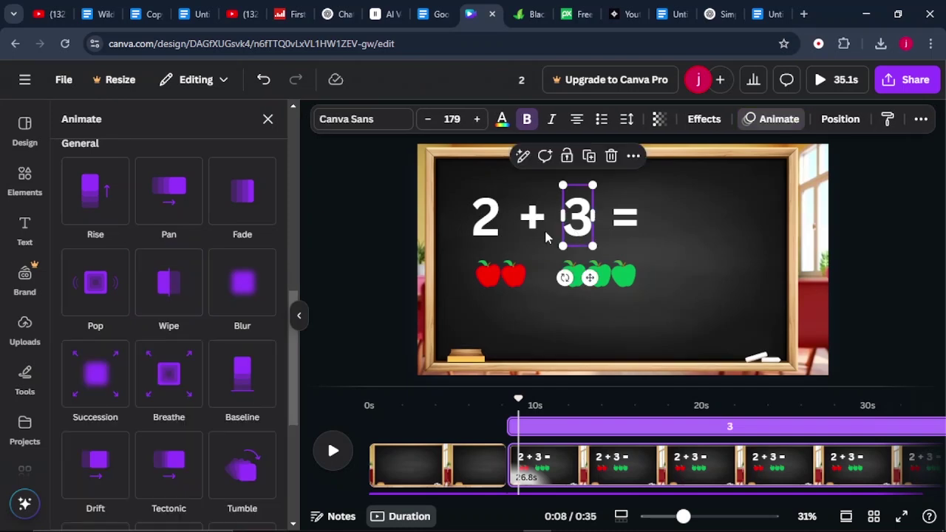
left_click(164, 294)
left_click(622, 223)
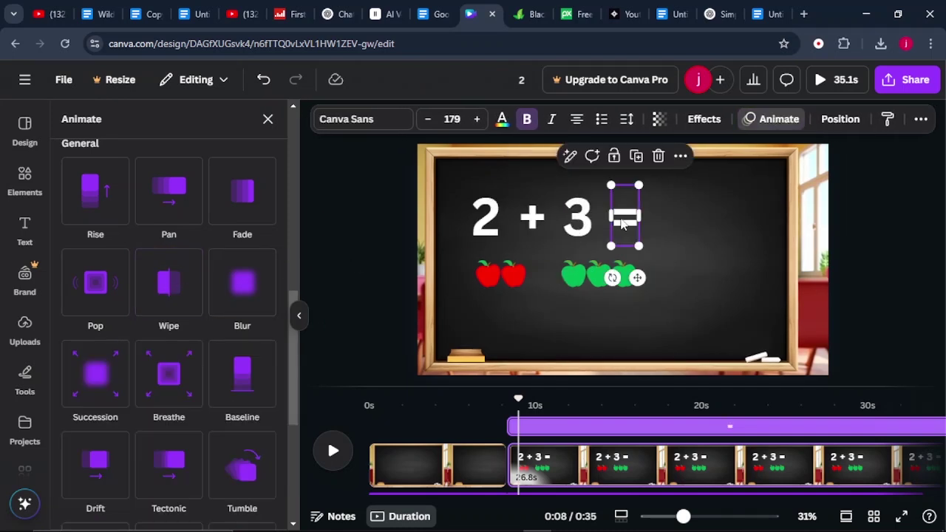
left_click(156, 286)
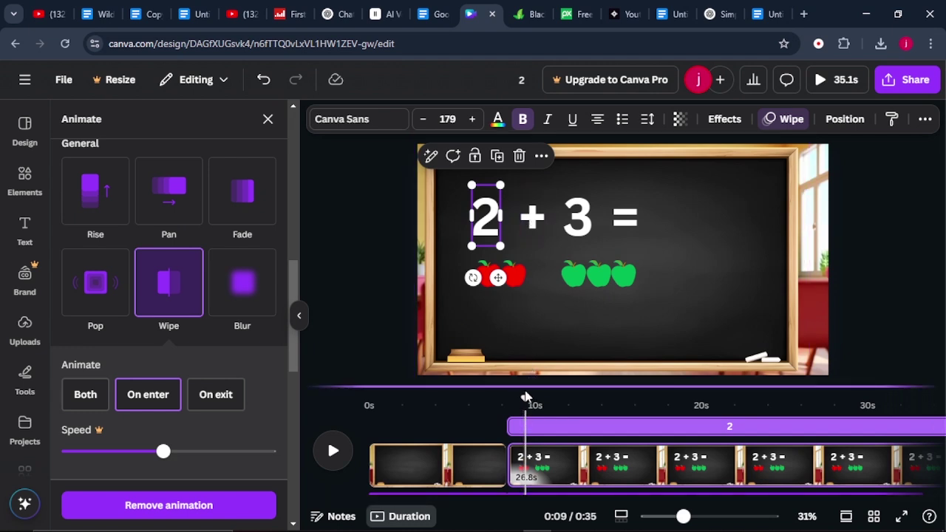
Use element timing to stagger the equation, starting "+" at about 9 s, "3" at about 10 s and "=" at about 11 s
right_click(537, 429)
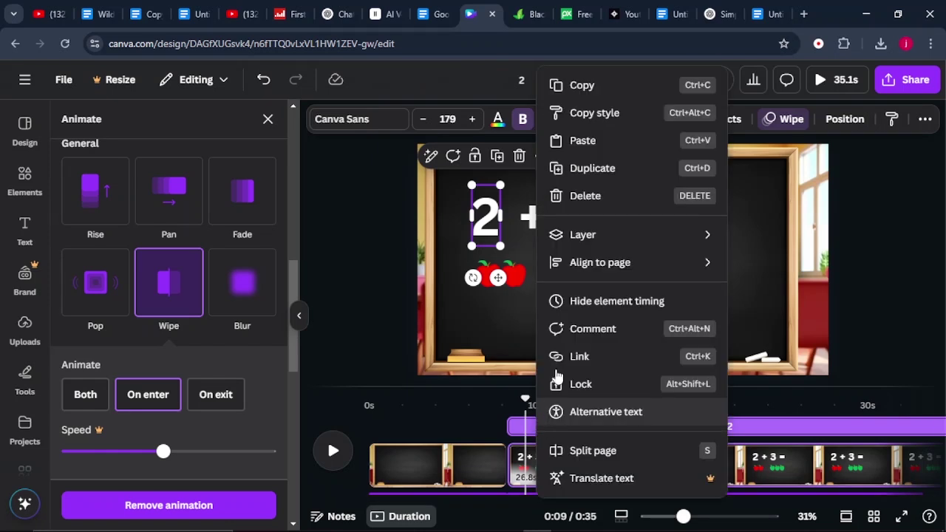
left_click(609, 303)
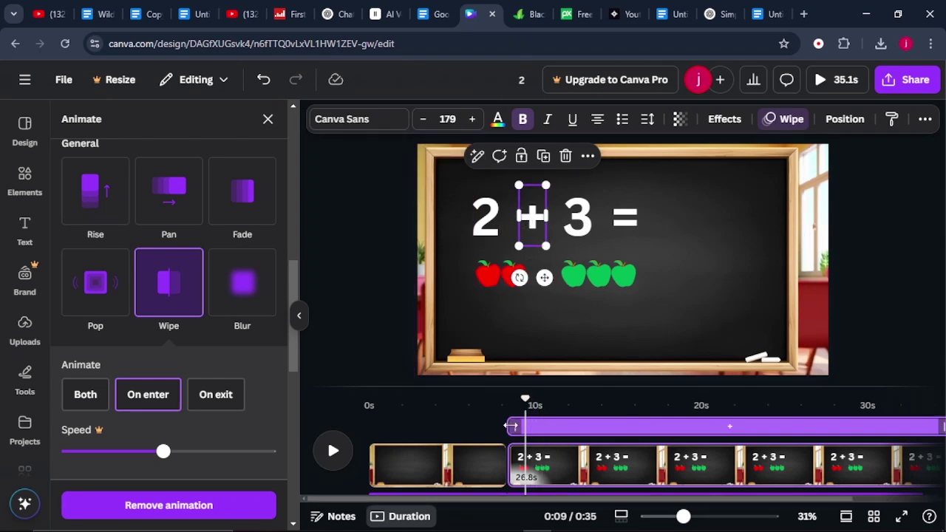
left_click_drag(512, 426, 535, 425)
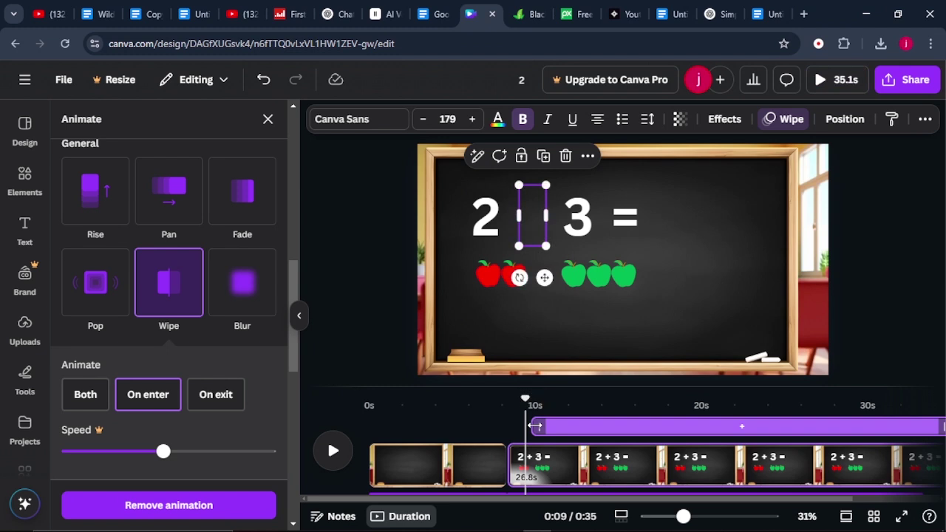
left_click(582, 230)
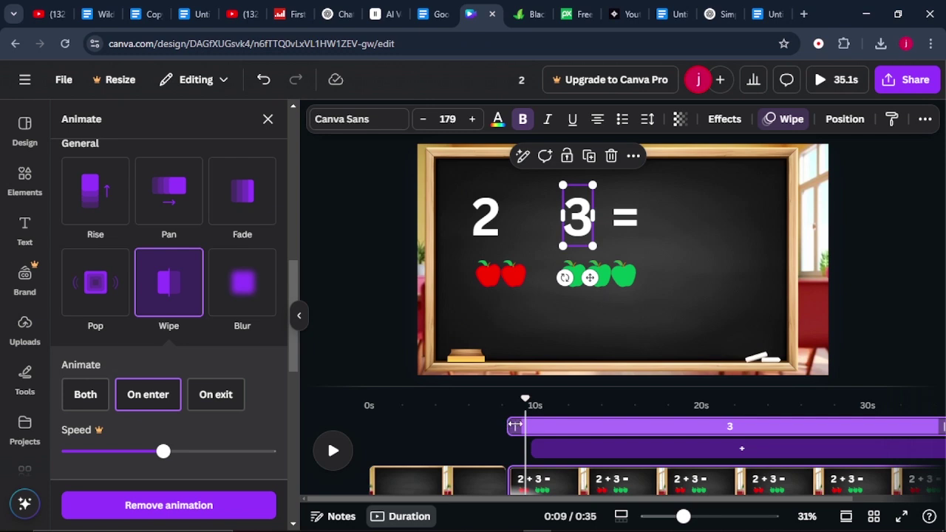
left_click_drag(511, 425, 556, 427)
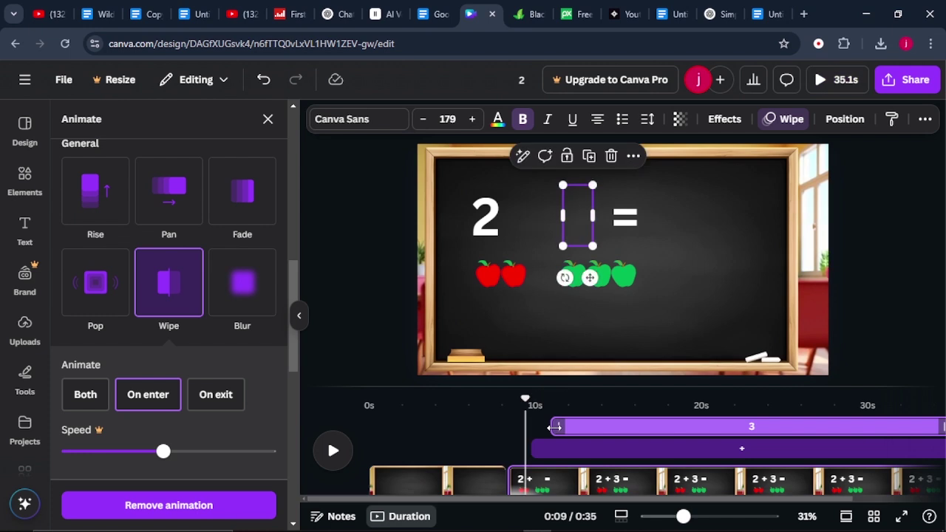
left_click(634, 229)
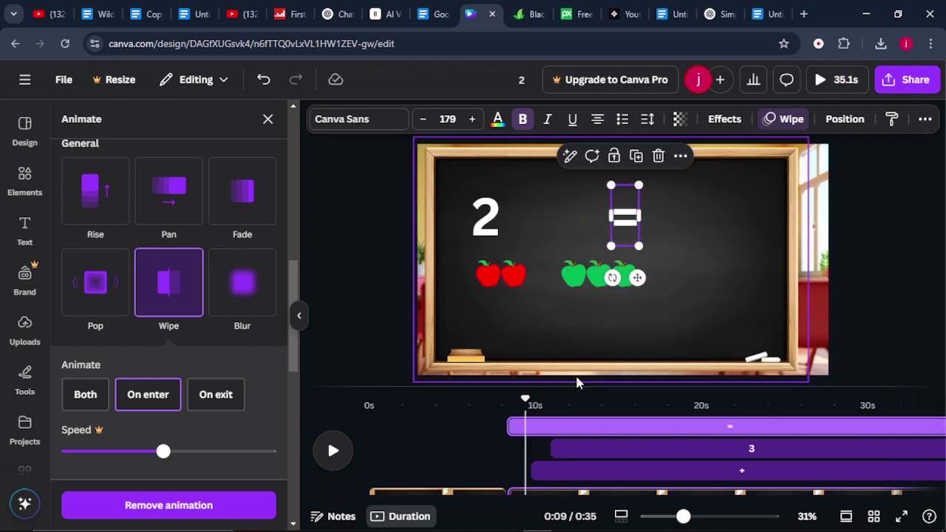
left_click_drag(510, 426, 576, 423)
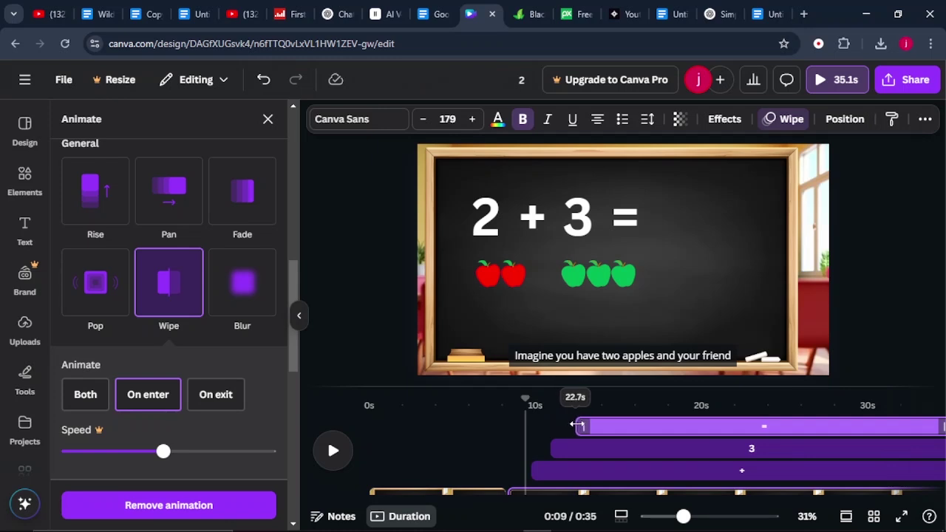
left_click_drag(577, 426, 577, 426)
left_click(569, 407)
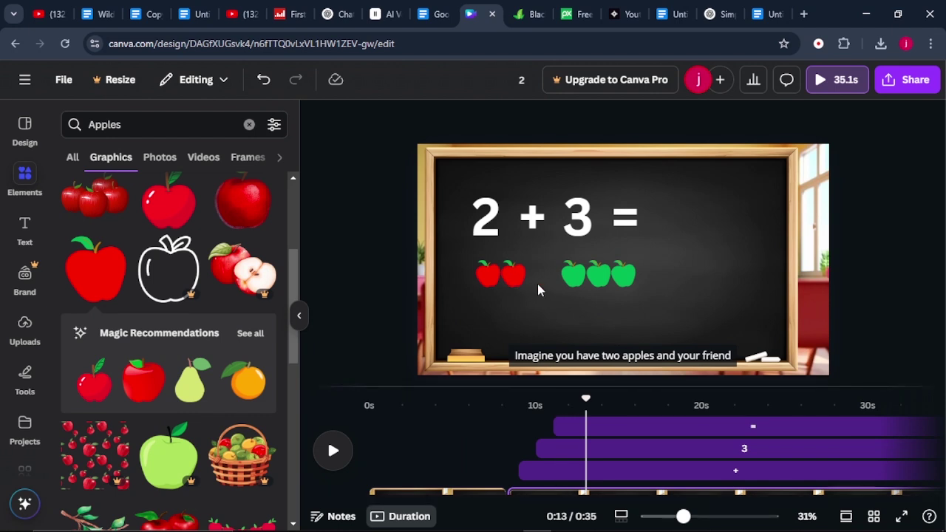
Start the red apples at about 13 s and the green apples at about 14 s, giving both groups a Pop entrance animation
left_click(509, 285)
left_click_drag(586, 428, 604, 440)
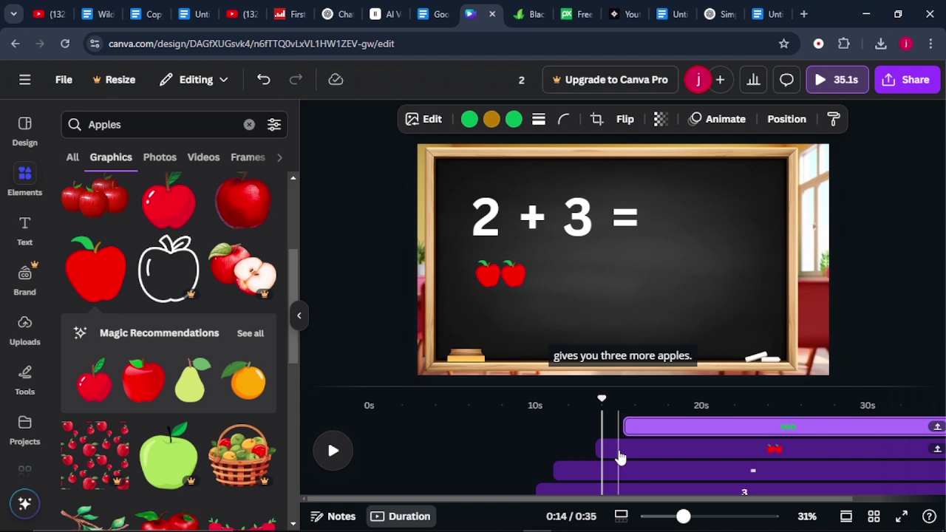
left_click(494, 272)
left_click(729, 121)
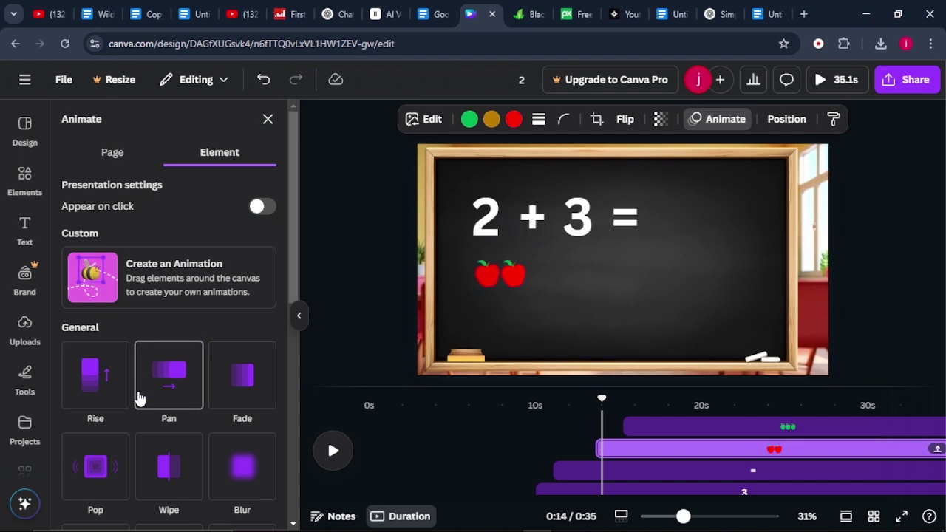
scroll(139, 399, "down", 3)
left_click(103, 333)
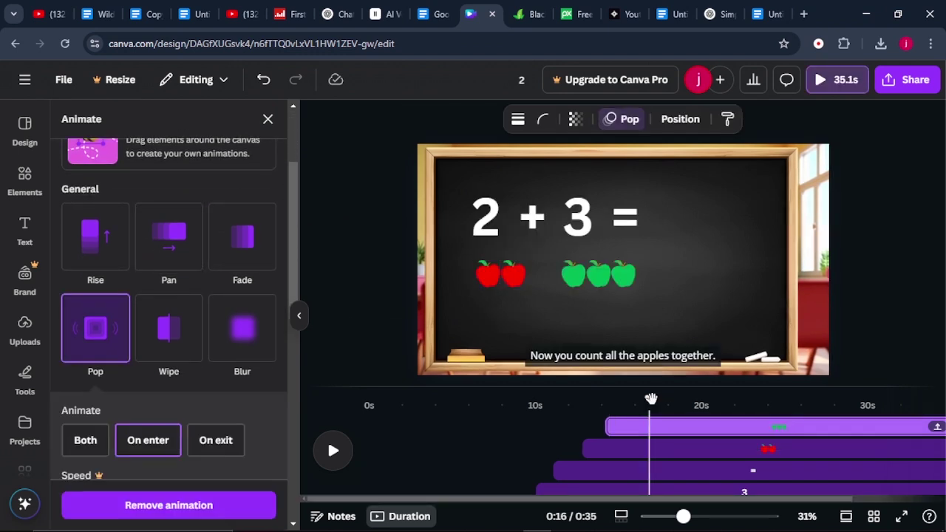
Play on to the "1, 2, 3, 4, 5" counting line and split the page at about 19 s
key("space")
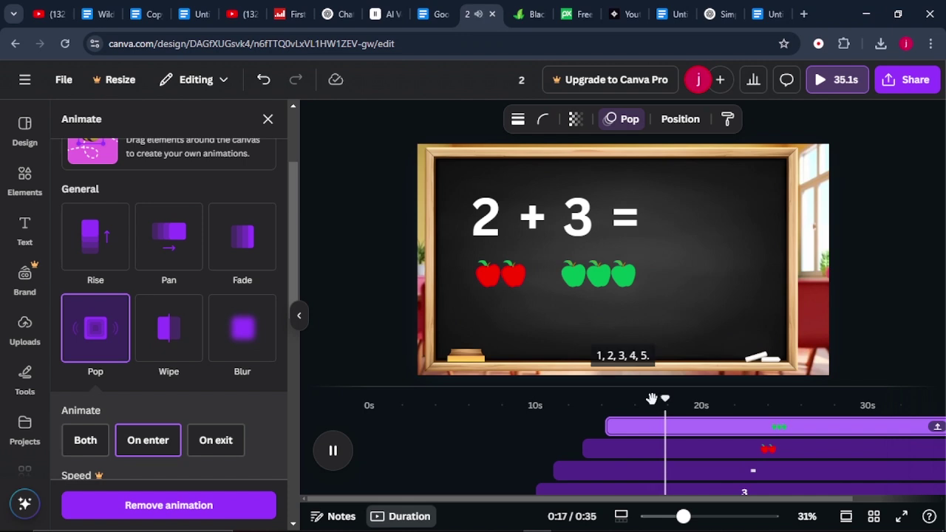
key("space")
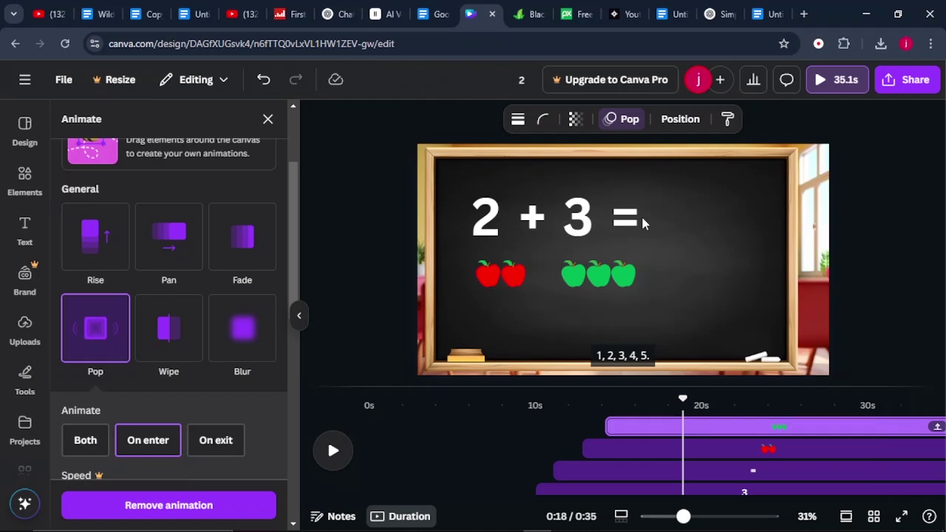
right_click(682, 429)
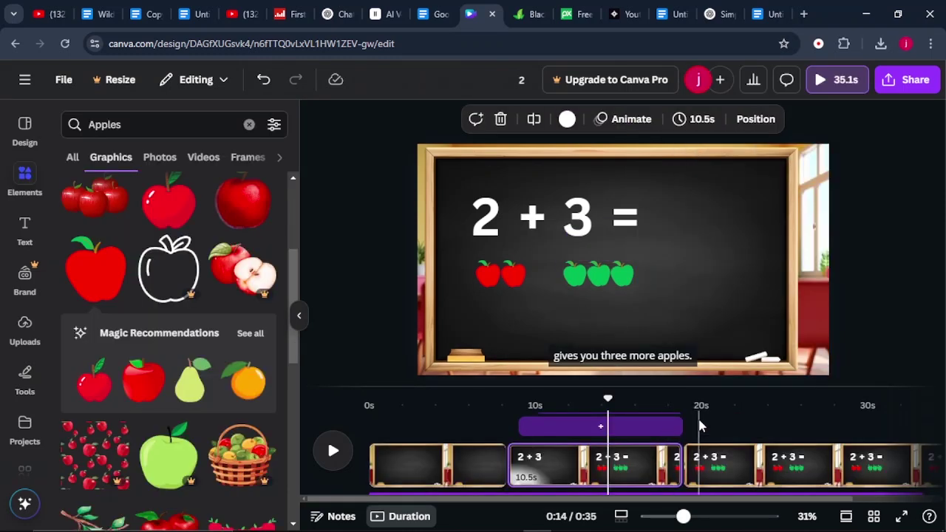
In the third clip, ungroup the two red apples and the three green apples
left_click(700, 426)
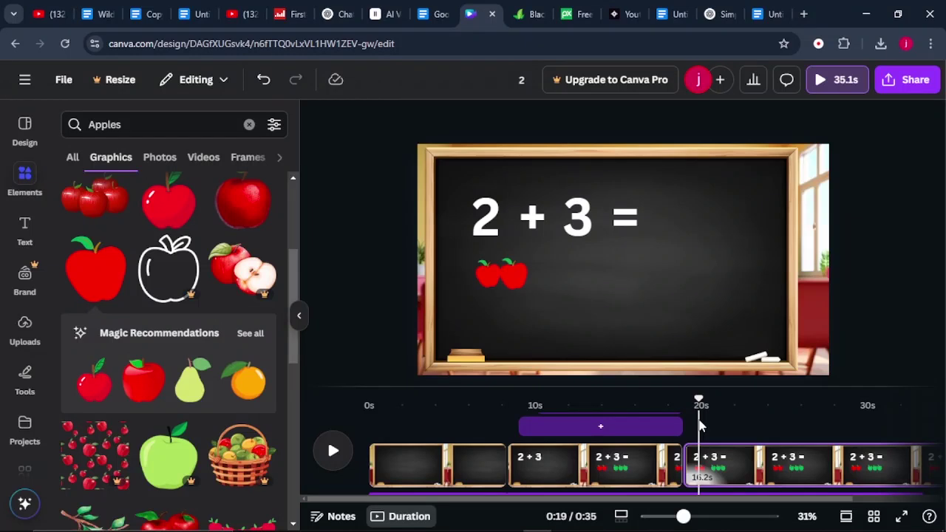
left_click(508, 283)
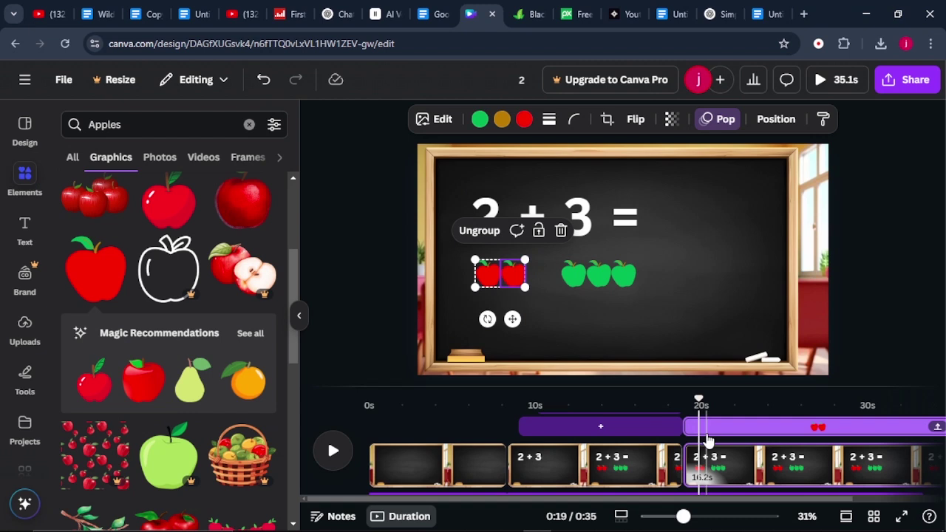
left_click(606, 275, "shift")
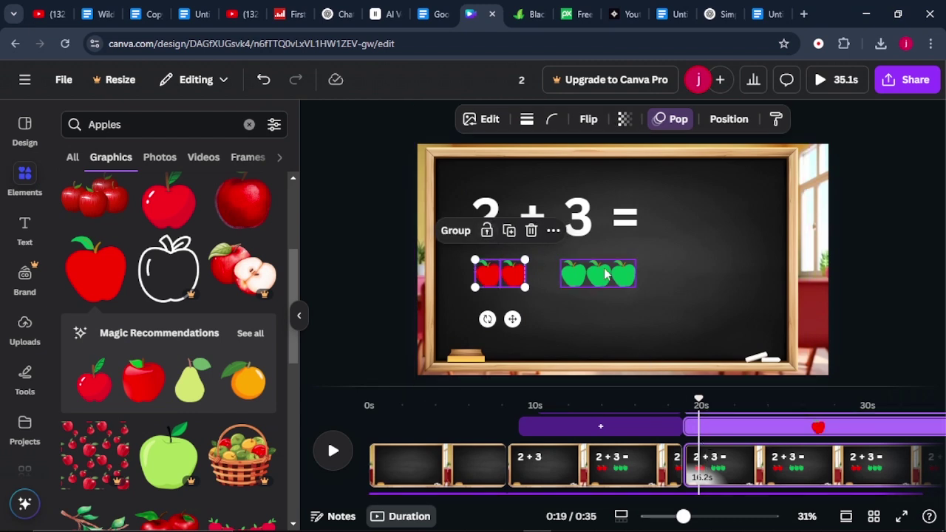
left_click(603, 275)
left_click(566, 230)
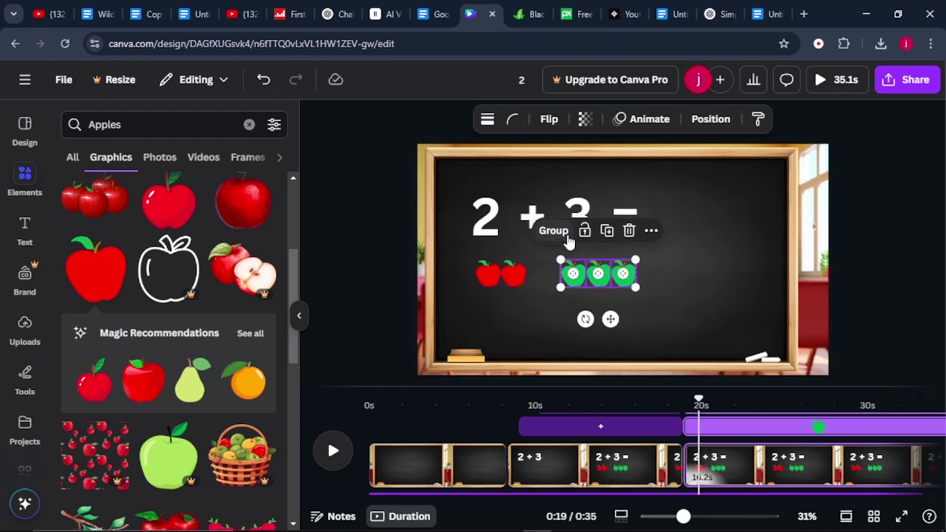
left_click(569, 299)
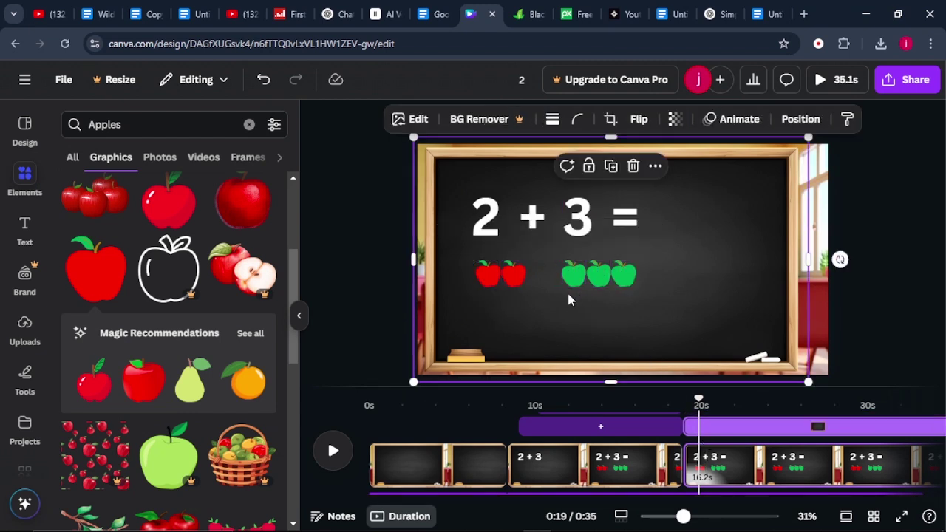
Give the individual red and green apples in the third clip the Pop entrance animation
left_click(493, 285)
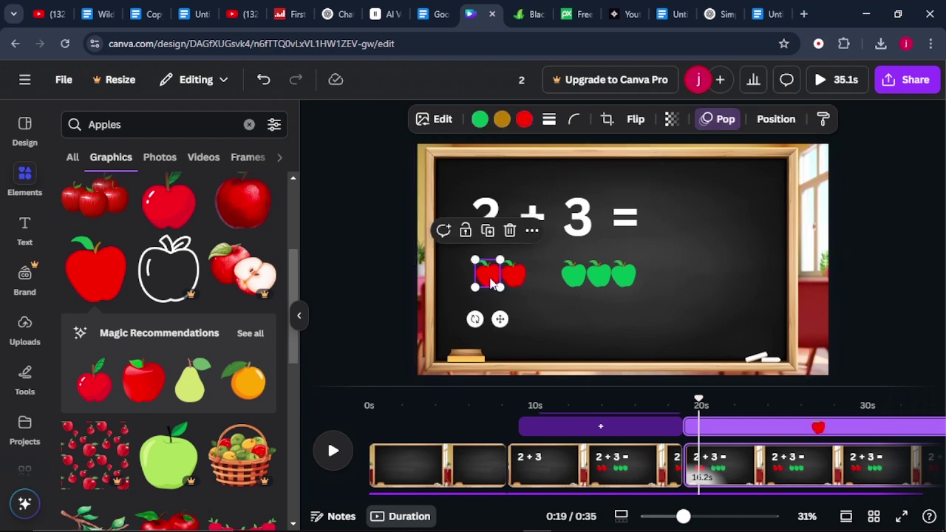
left_click(713, 123)
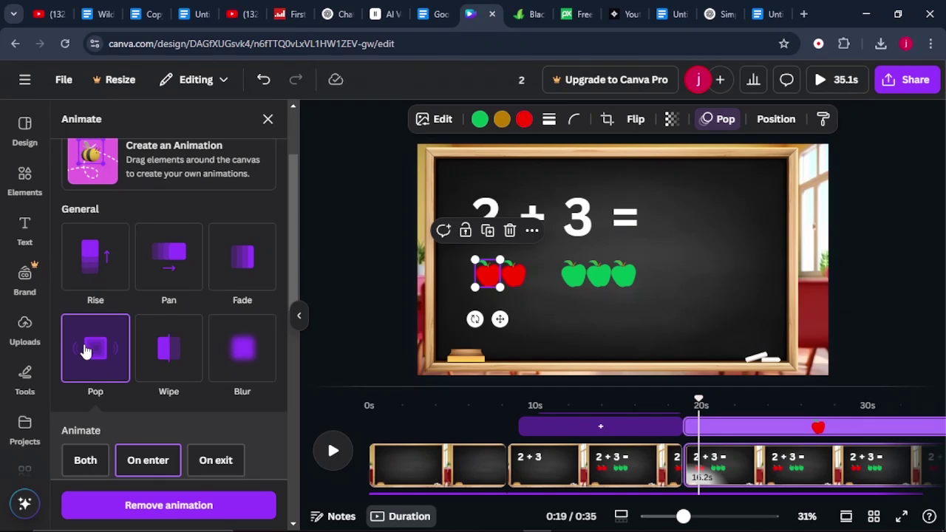
left_click(512, 279)
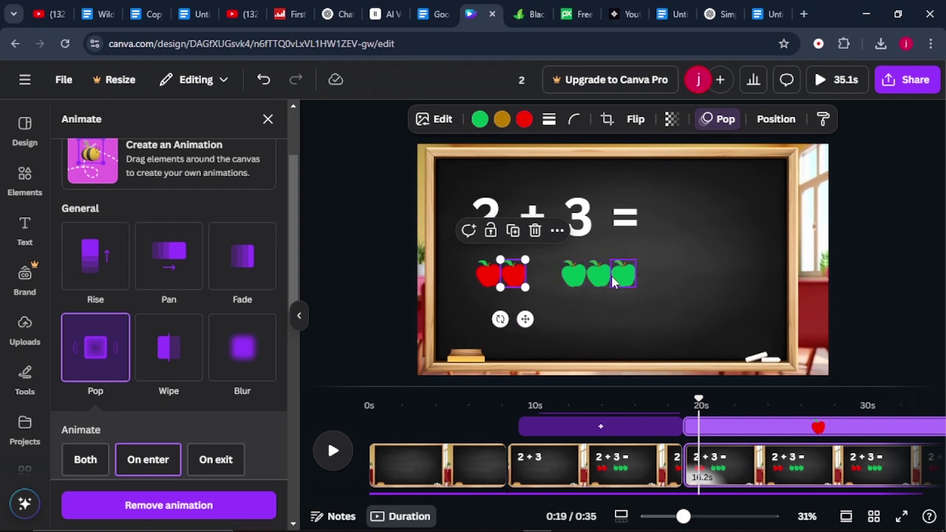
left_click(578, 284)
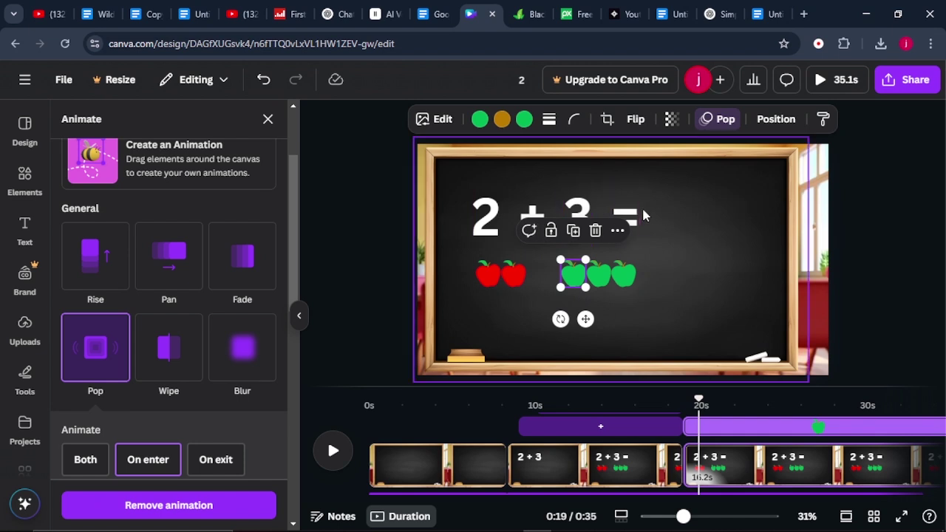
Remove the Wipe entrance animation from the equation text in the third clip
left_click(490, 224)
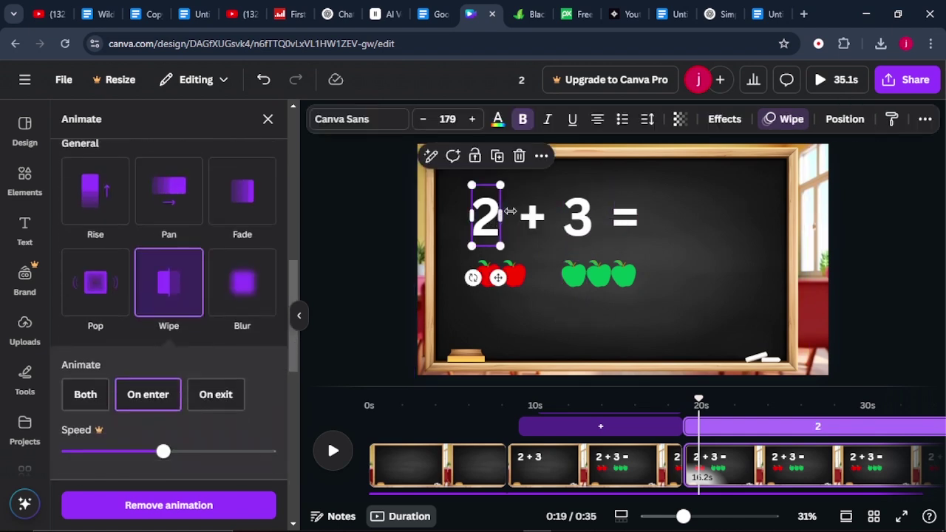
left_click(184, 509)
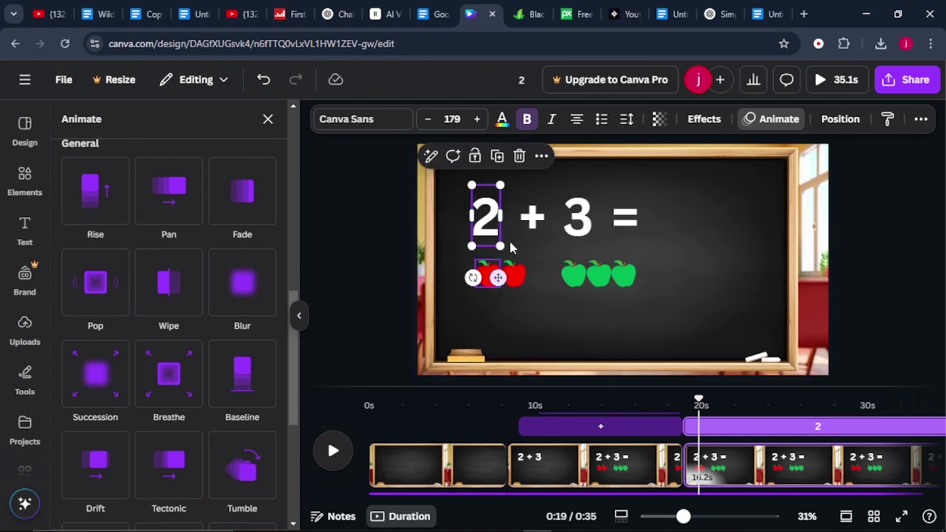
left_click(528, 225)
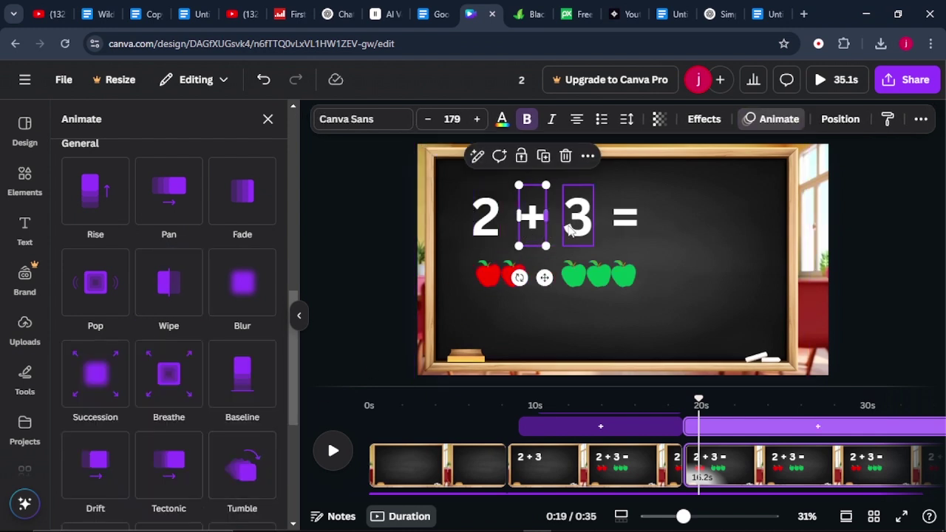
left_click(683, 231)
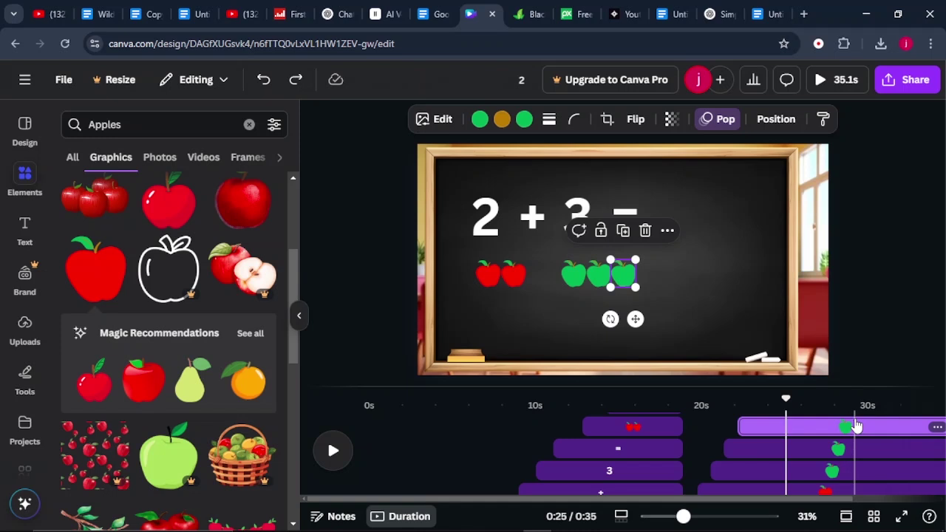
Add a heading reading "5" after the equals sign, enlarge it to size 135, and start it at about 23 s
left_click(24, 229)
left_click(264, 339)
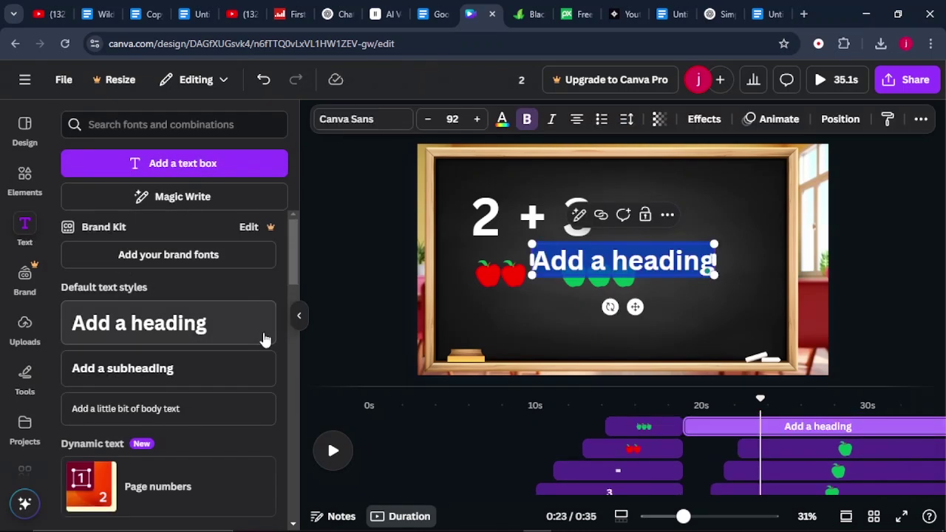
type("5")
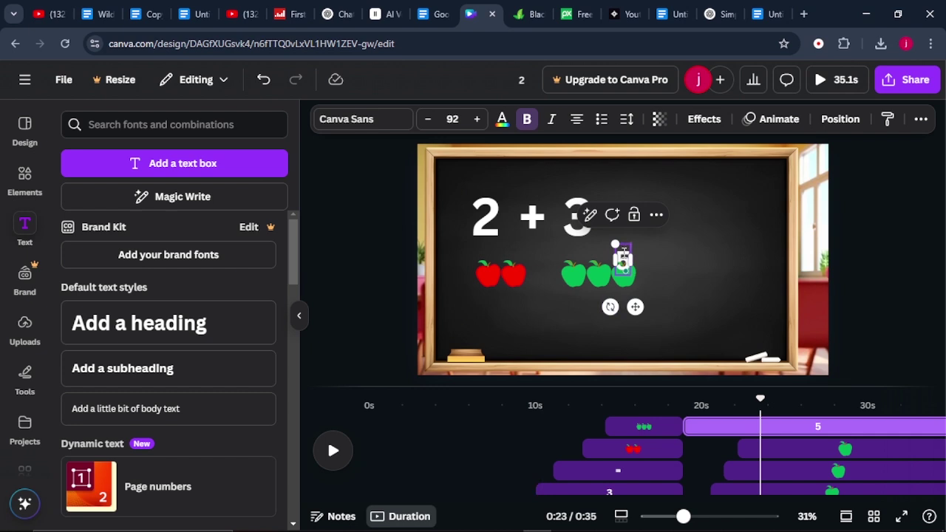
left_click_drag(631, 306, 673, 270)
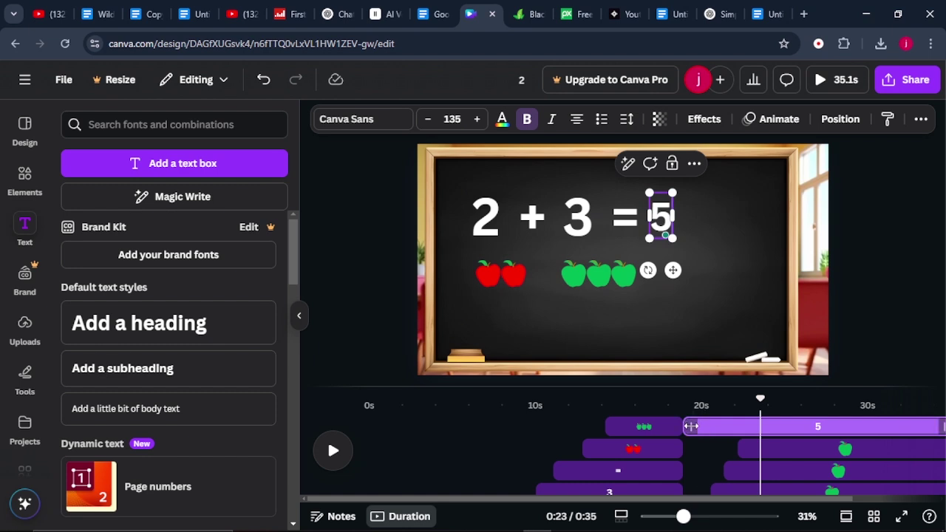
left_click_drag(686, 427, 771, 426)
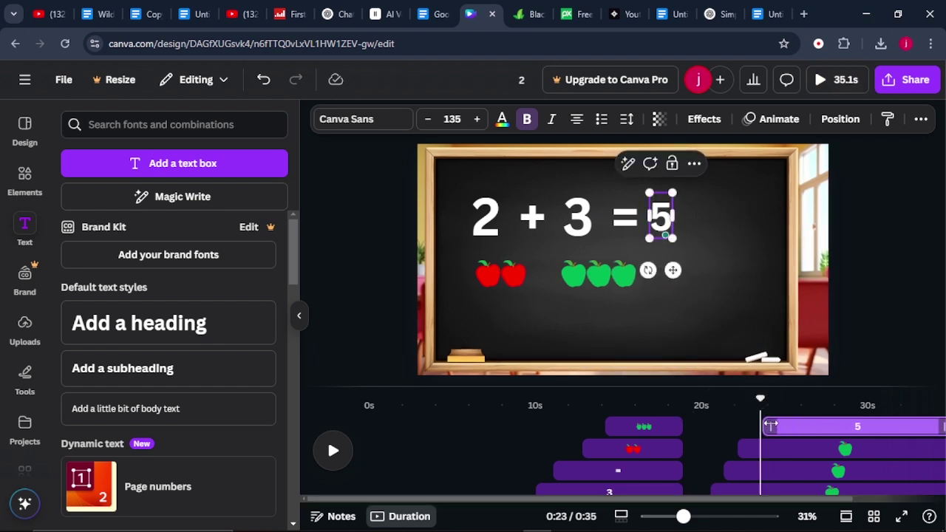
Color the answer 5 light blue
double_click(660, 216)
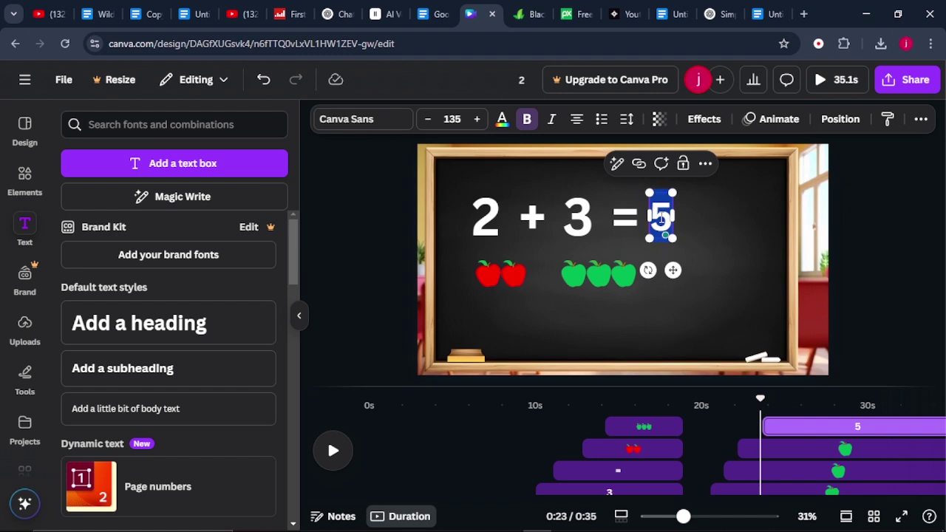
left_click(501, 119)
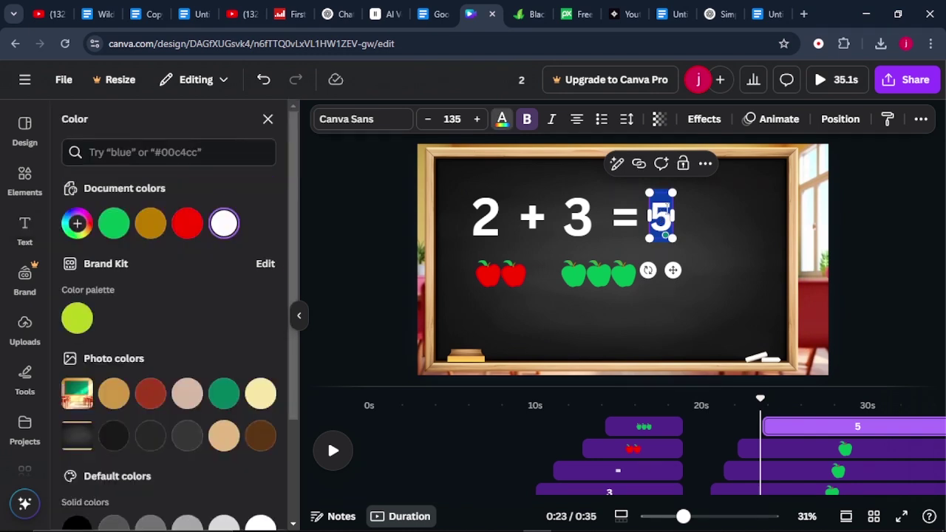
left_click(563, 283)
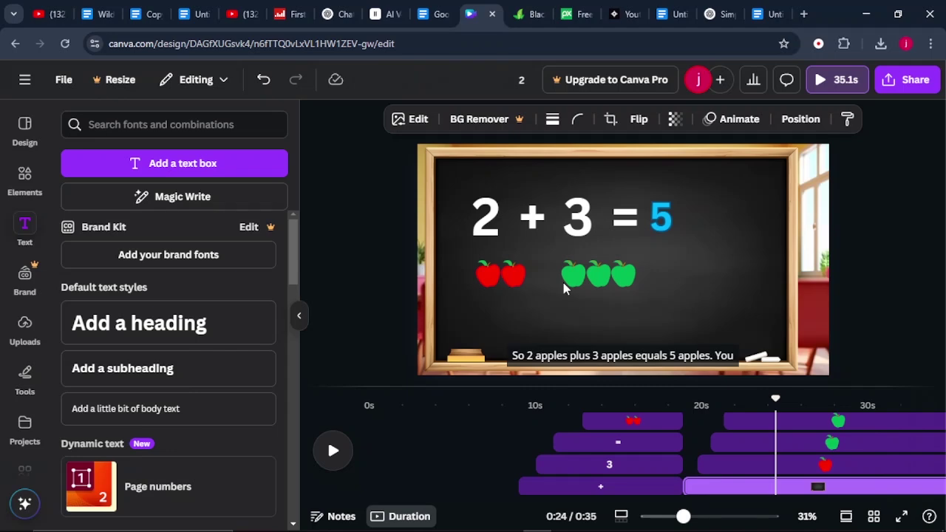
Switch to Pixabay, search the sound effects for "correct answers" and browse the listed sounds
left_click(570, 14)
key("alt+Left")
left_click(371, 269)
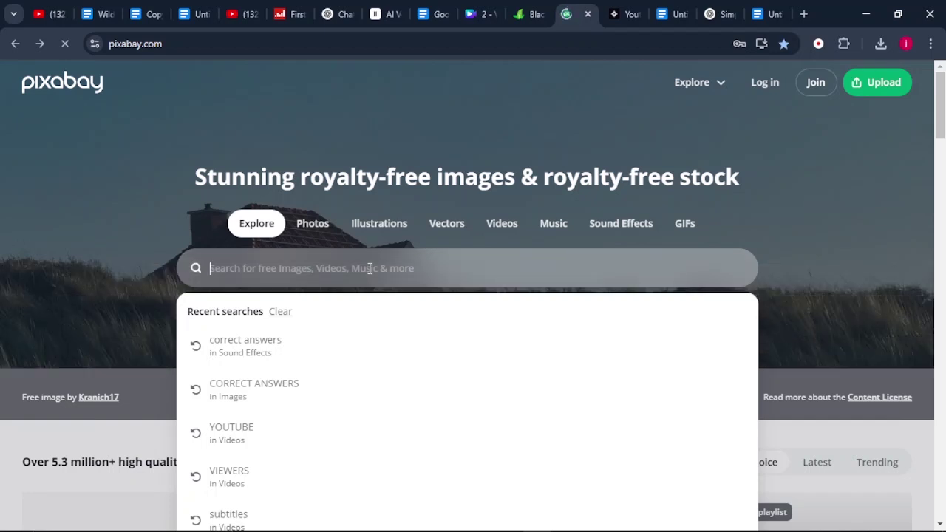
left_click(245, 345)
scroll(941, 191, "down", 5)
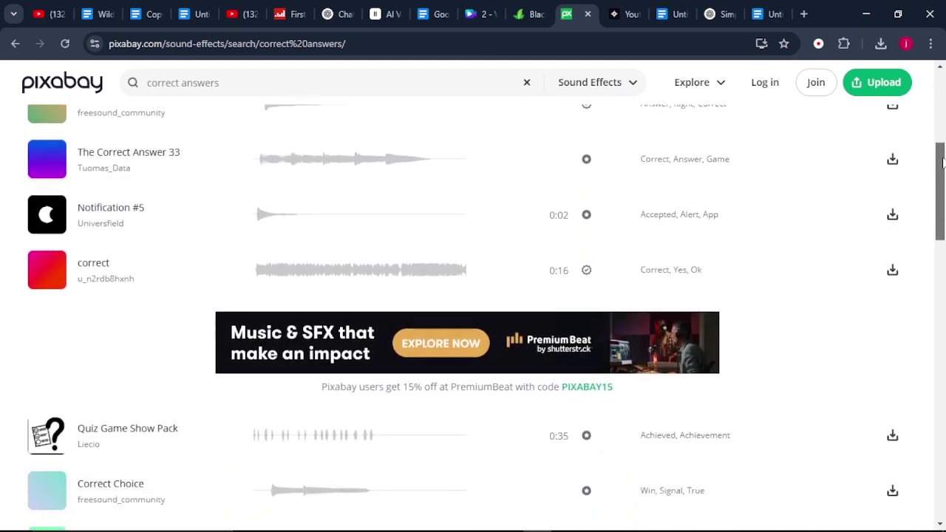
left_click_drag(941, 191, 943, 253)
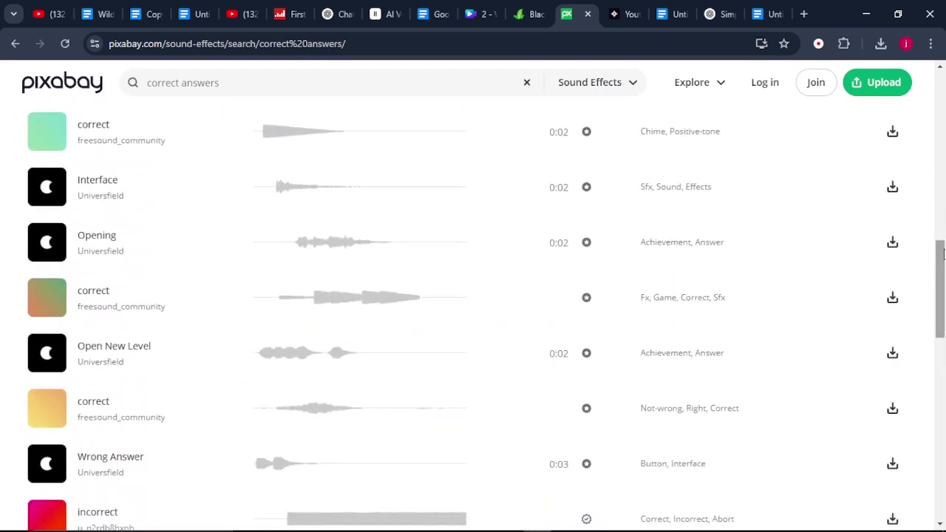
Switch back to Canva and add the uploaded sound correct-6033 (1).mp3 at about 24 s
left_click(470, 16)
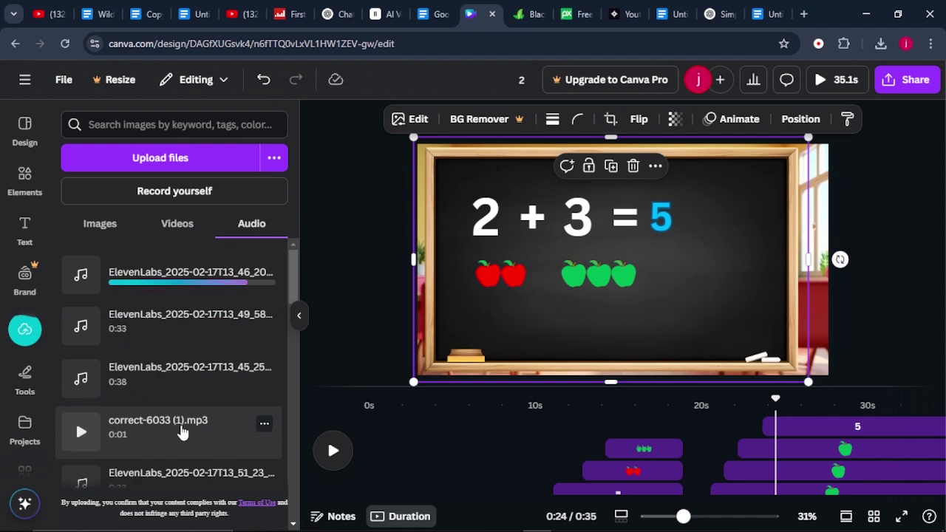
left_click(183, 433)
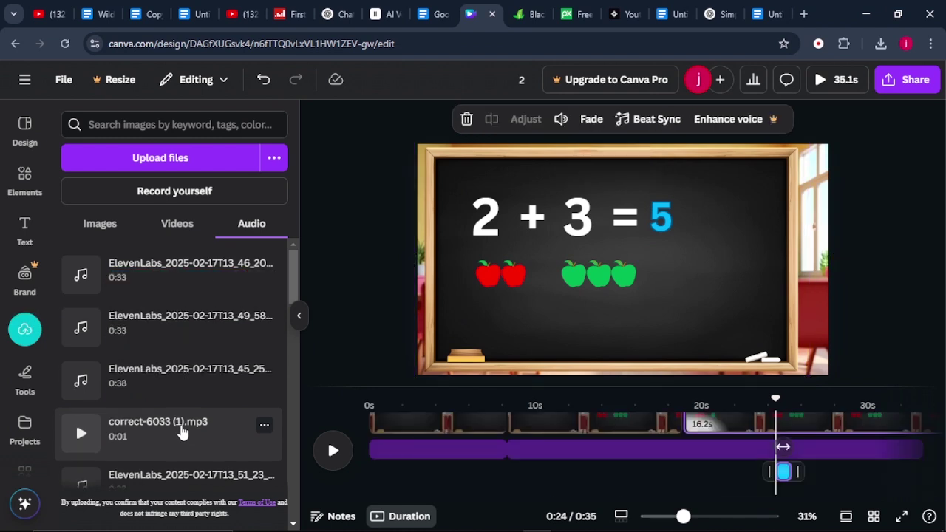